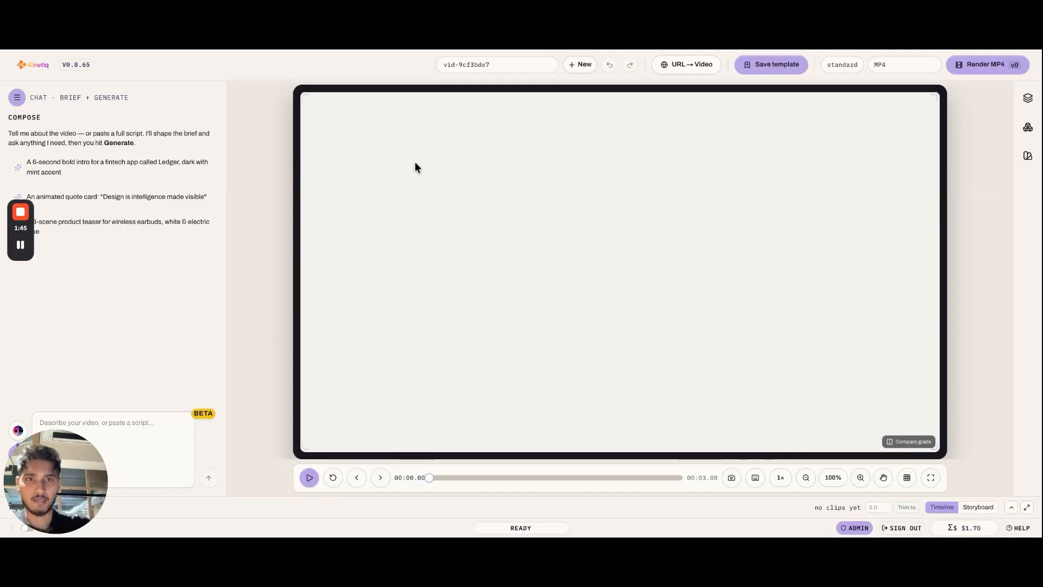
click(686, 68)
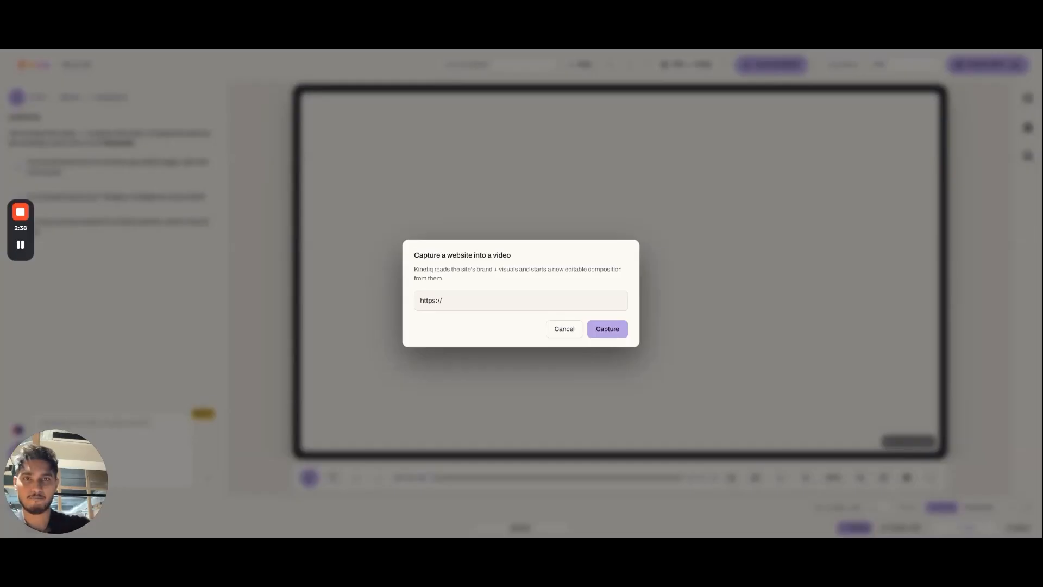
text(www.ultraviolette.com/f77?model=Superstreet)
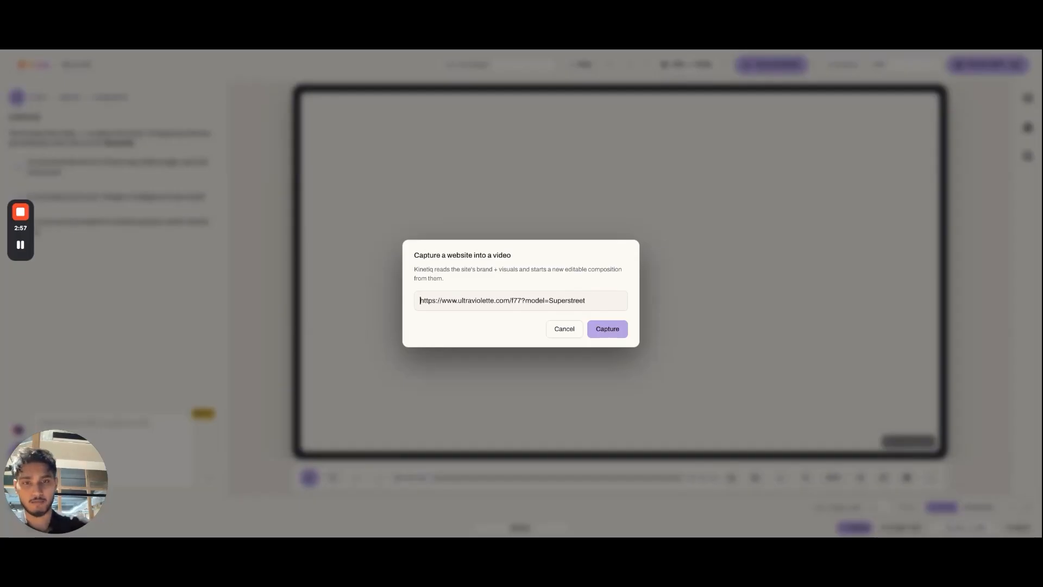
click(608, 329)
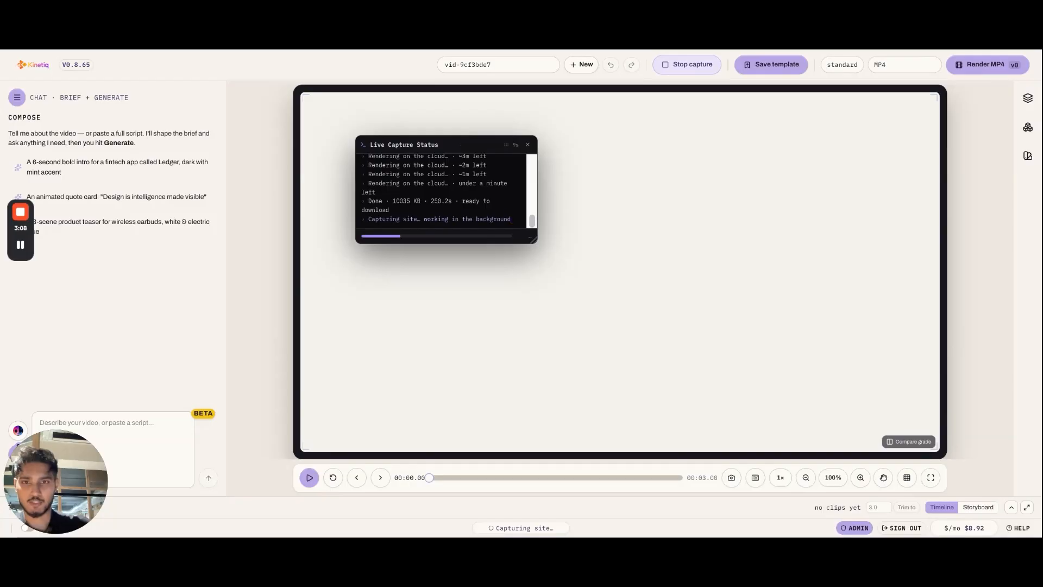
mouse_move(463, 143)
mouse_down()
mouse_move(462, 129)
mouse_move(467, 180)
mouse_move(458, 139)
mouse_up()
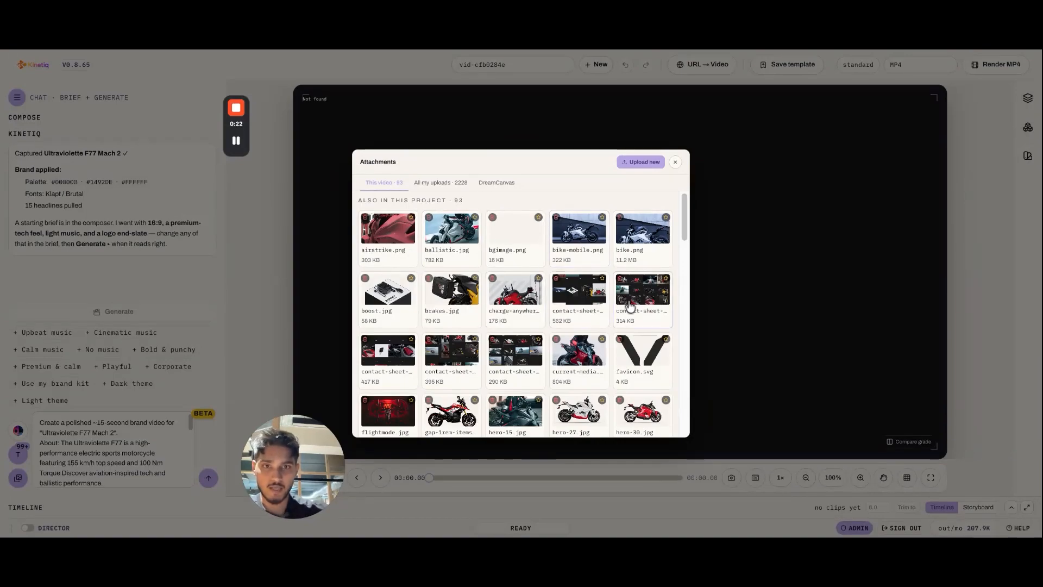
Step: Attach airstrike.png, flightmode.jpg, the current-media image and hero-74.jpg from the captured project images to the video
scroll(588, 326, down, 1)
scroll(588, 326, down, 5)
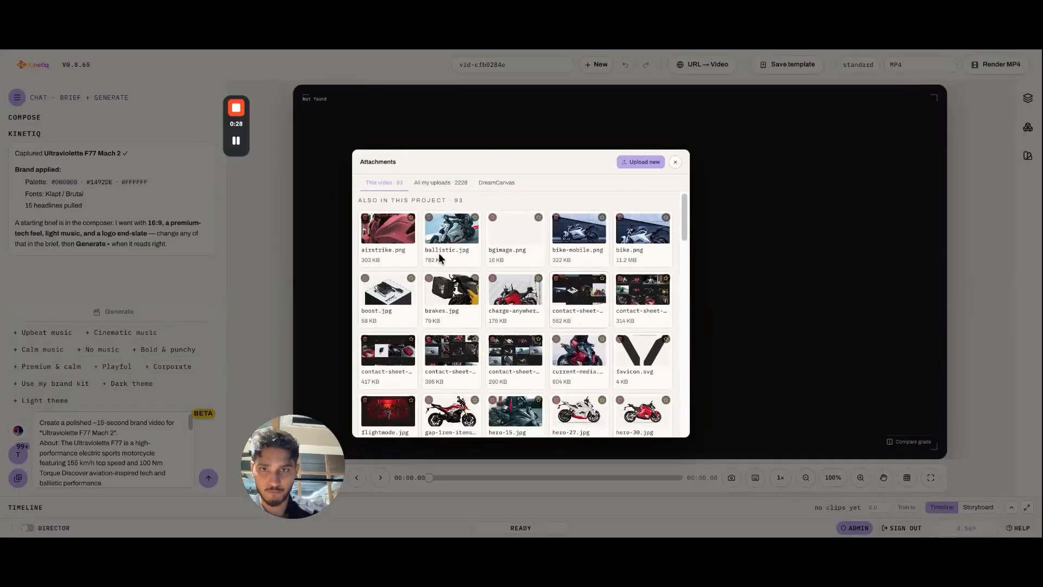
click(439, 253)
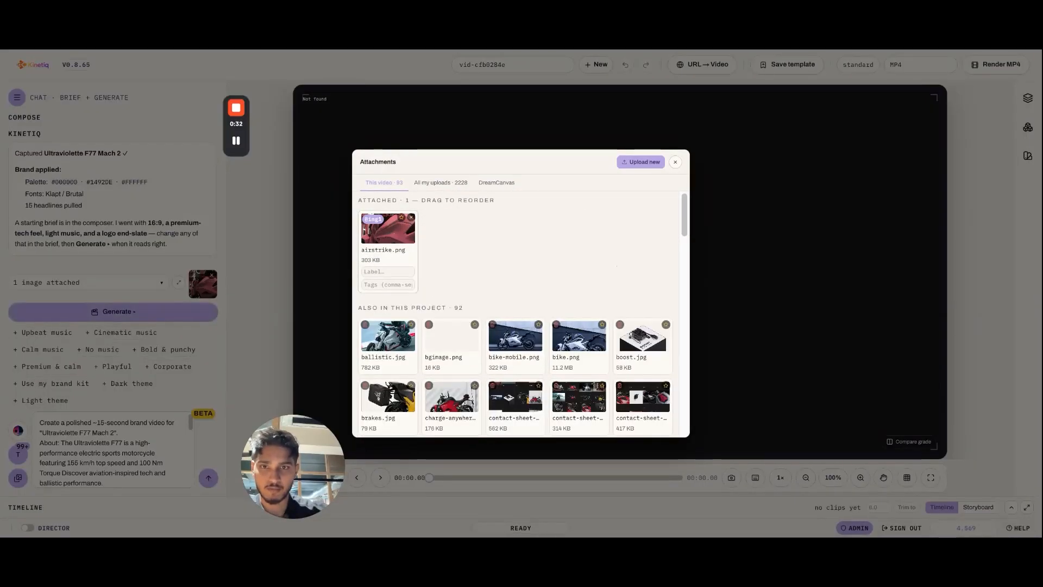
scroll(545, 262, down, 3)
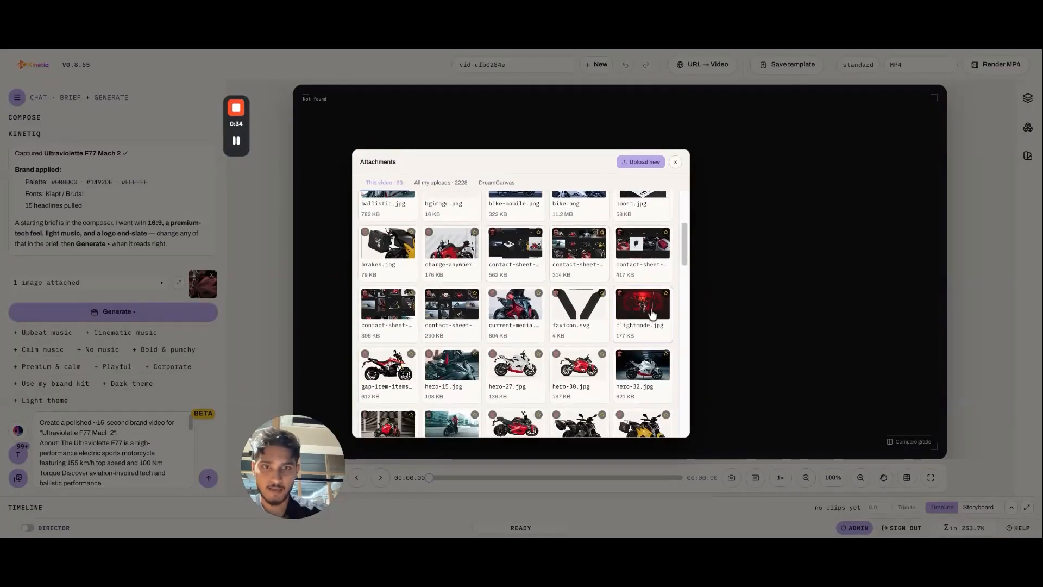
click(651, 314)
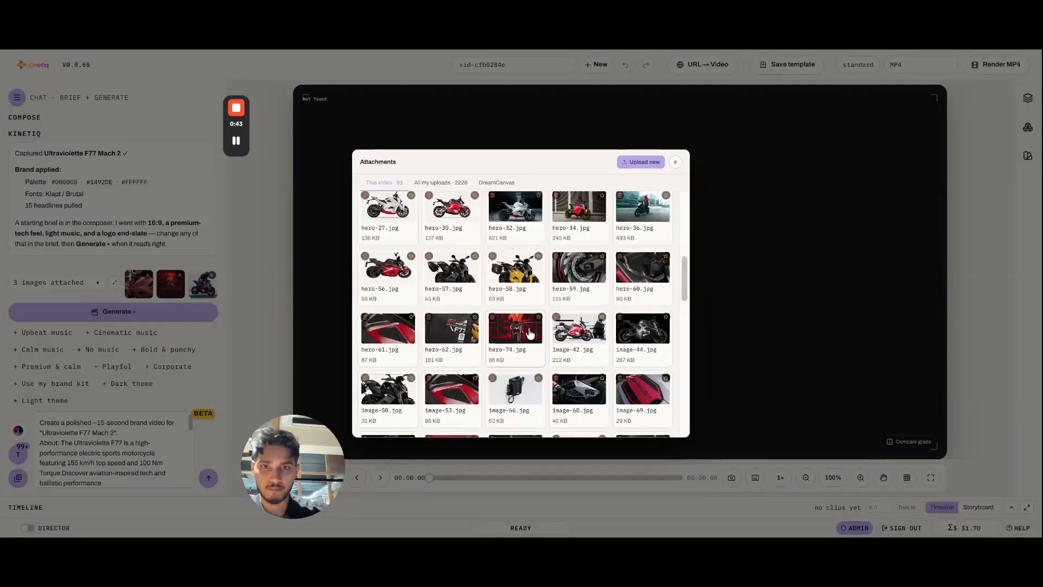
click(531, 335)
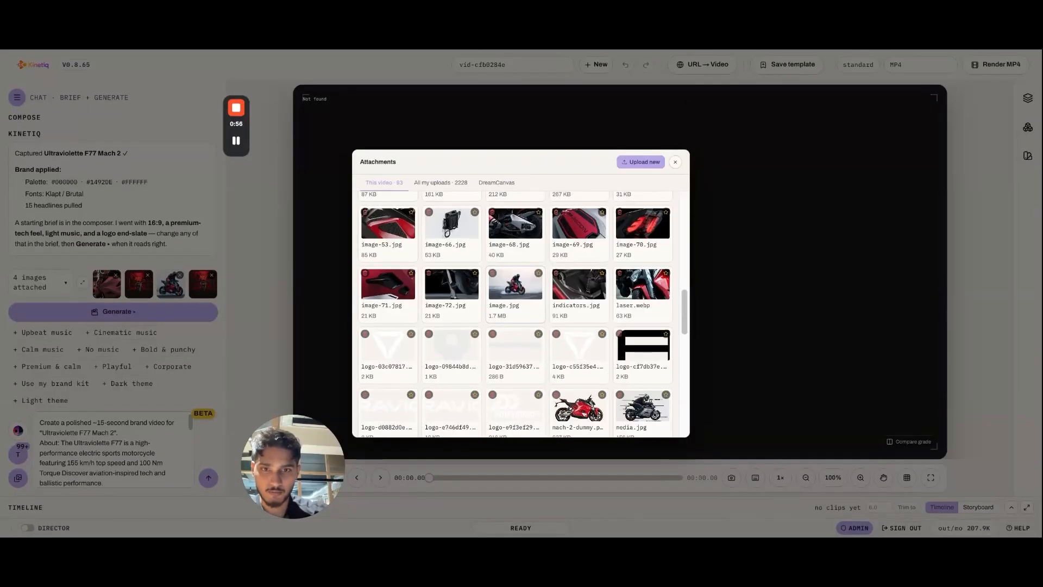
Step: Attach the red motorcycle images whose names start with mach-2-dummy and charge-anywher to the video
scroll(587, 304, down, 1)
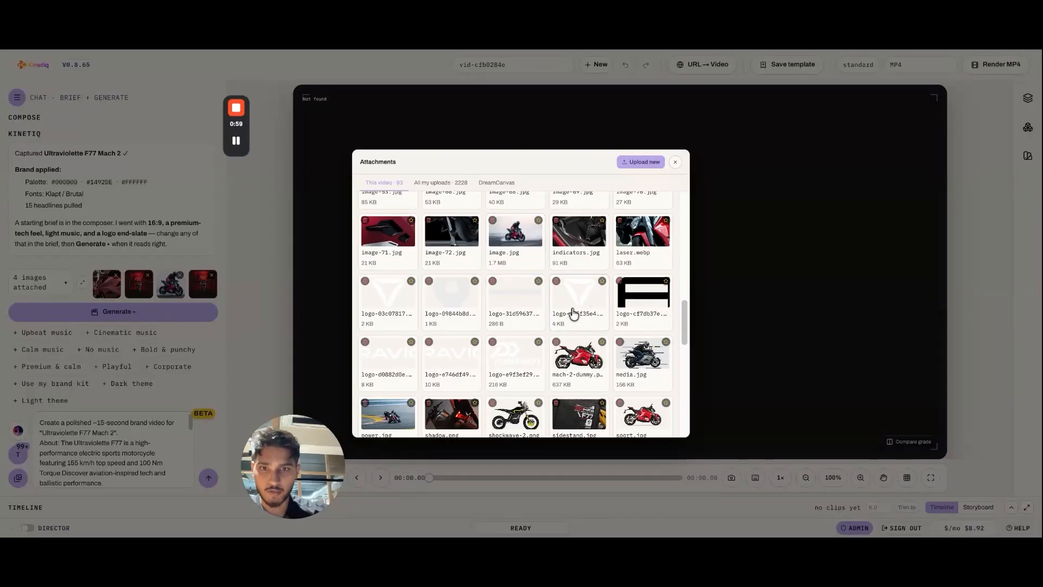
click(582, 357)
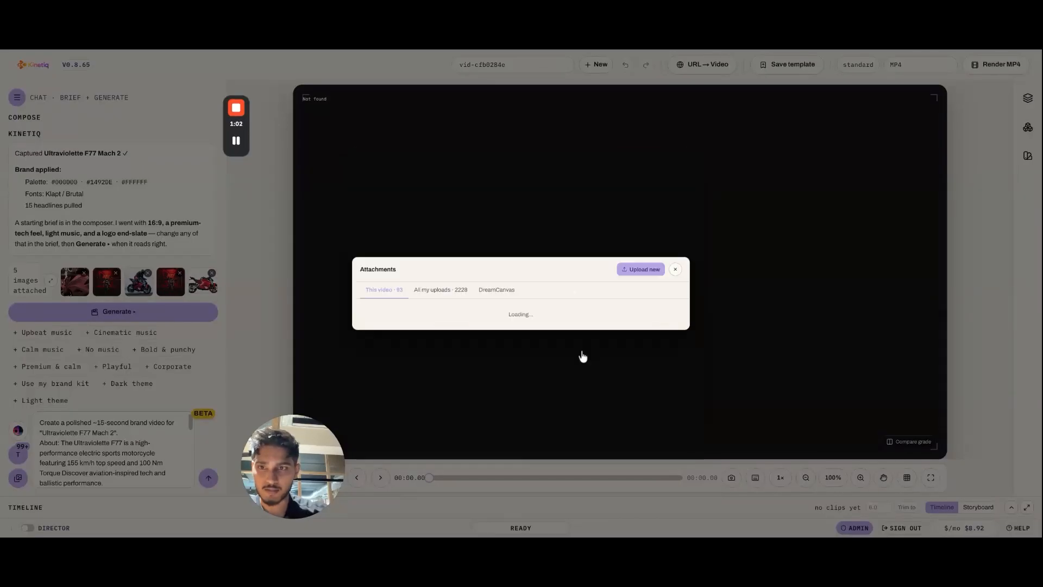
scroll(579, 347, down, 1)
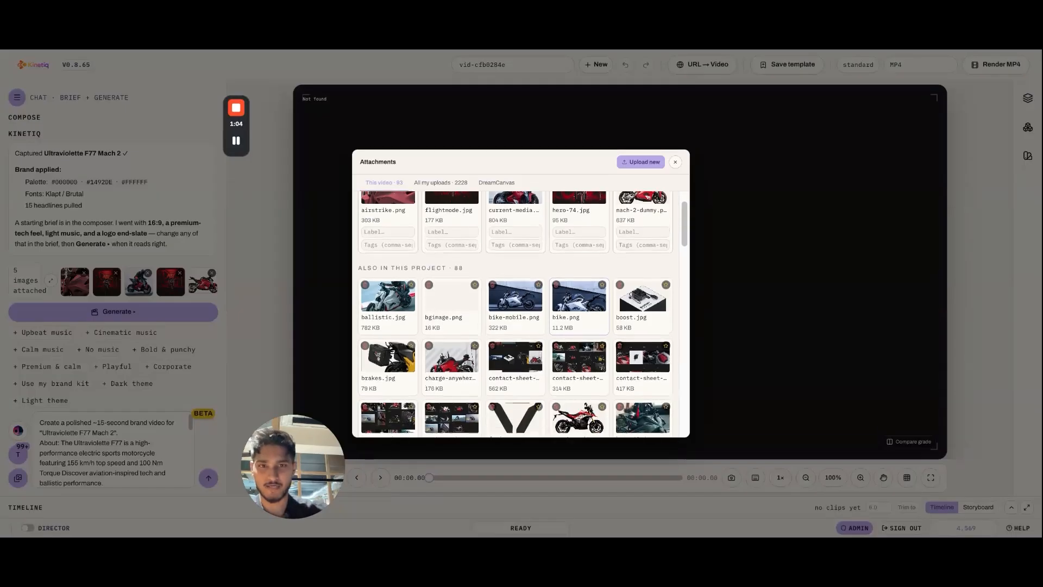
scroll(579, 348, up, 1)
scroll(457, 304, down, 2)
click(452, 297)
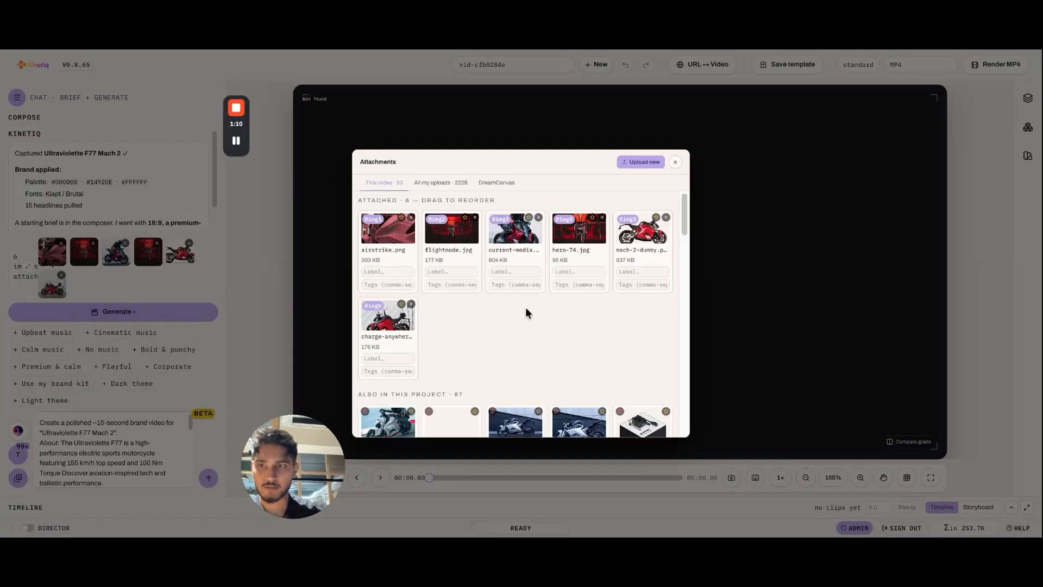
Step: Attach the logo-03c07817 file, image-70.jpg, image.jpg and laser.webp to the video
scroll(526, 308, down, 5)
scroll(523, 315, down, 2)
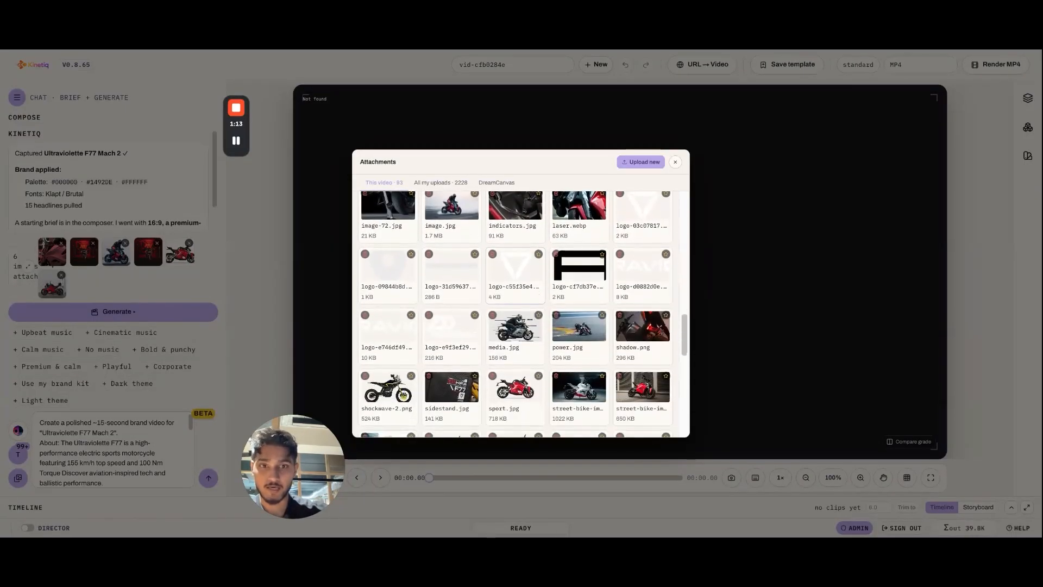
scroll(523, 315, up, 1)
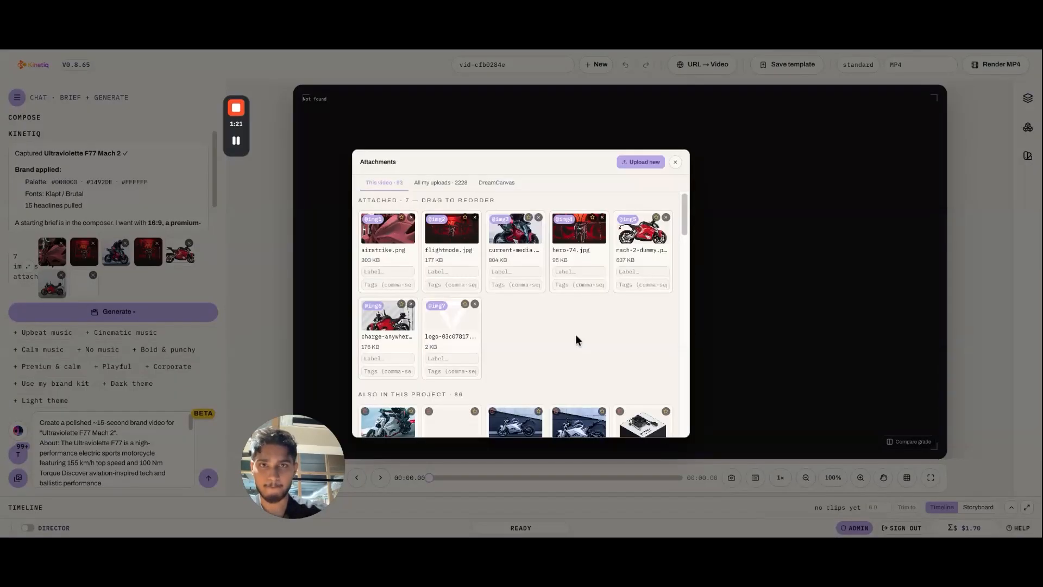
scroll(576, 334, down, 5)
click(579, 343)
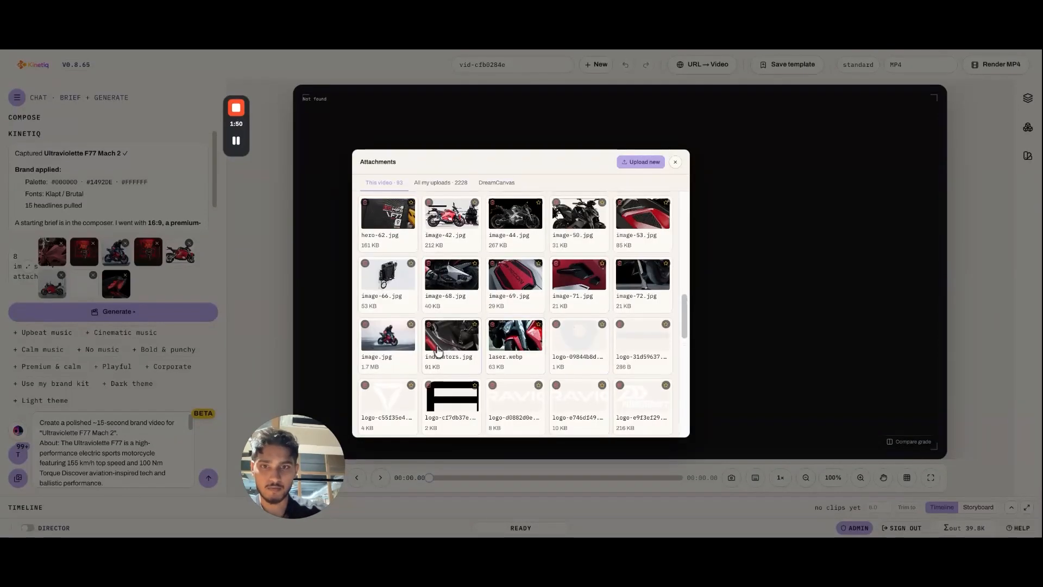
click(405, 345)
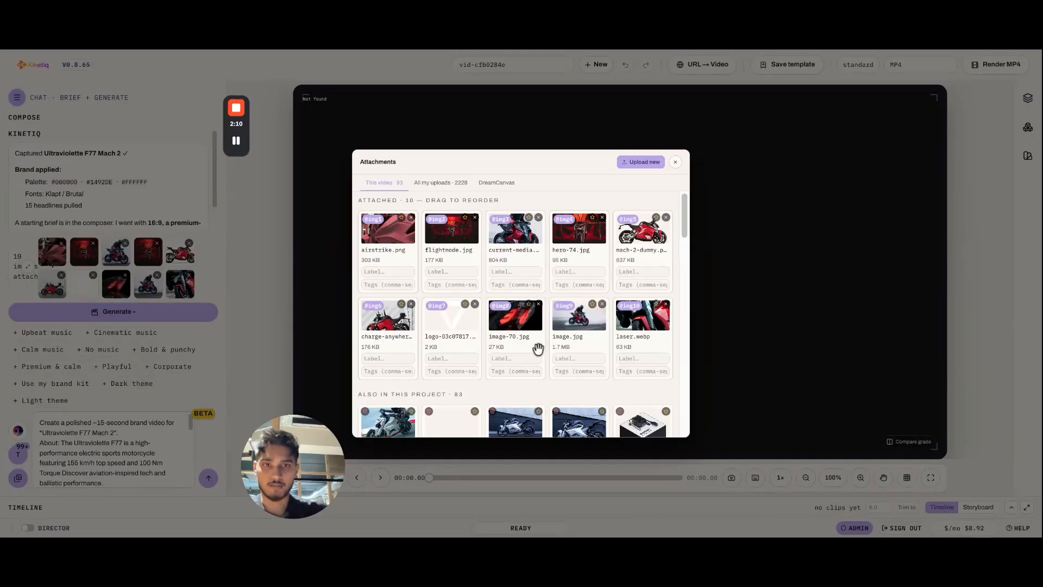
Step: Look through the attached and remaining project images, and close the attachments
scroll(537, 349, down, 10)
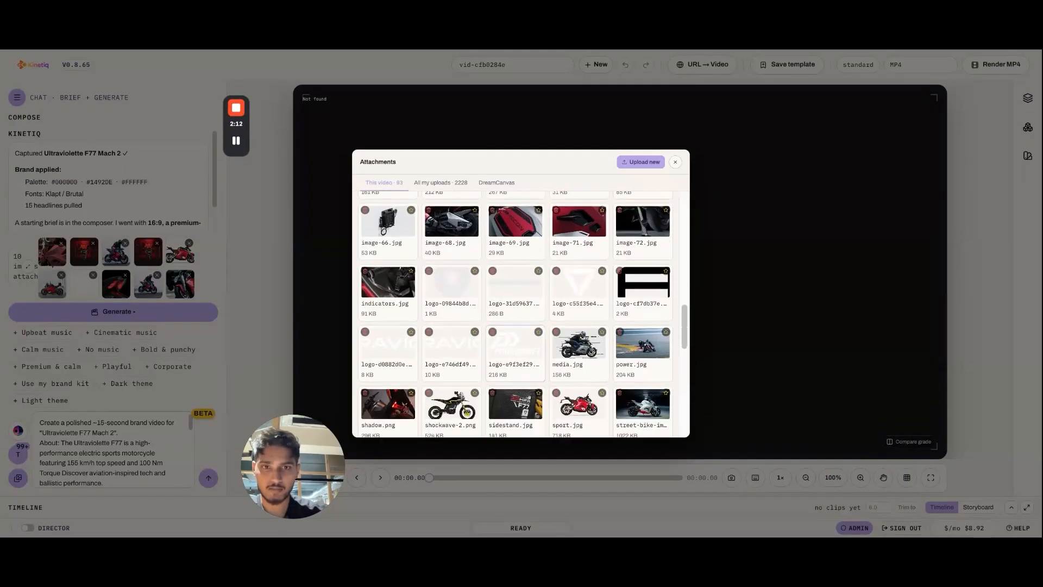
scroll(537, 348, up, 10)
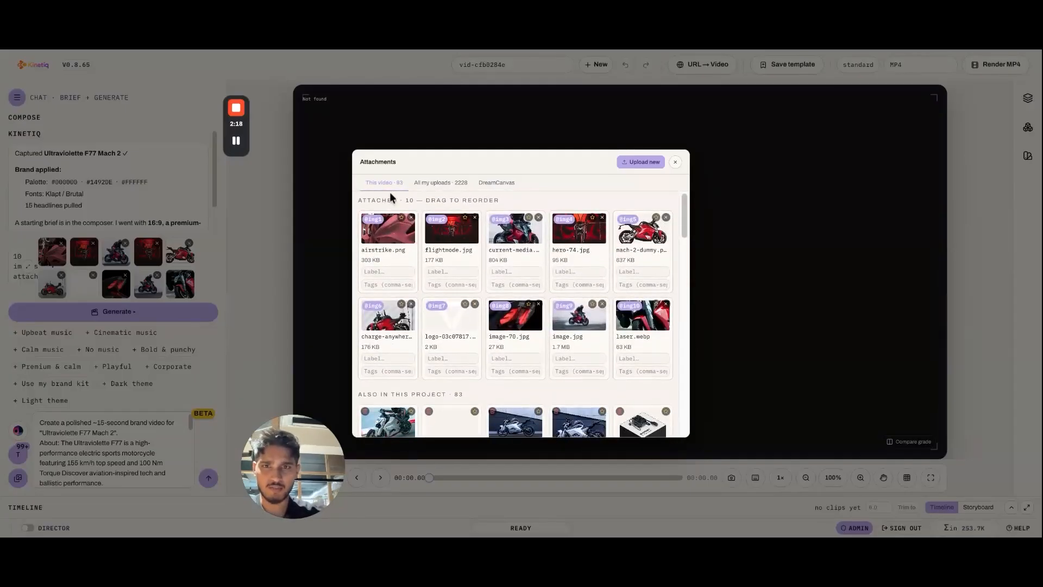
scroll(390, 196, down, 6)
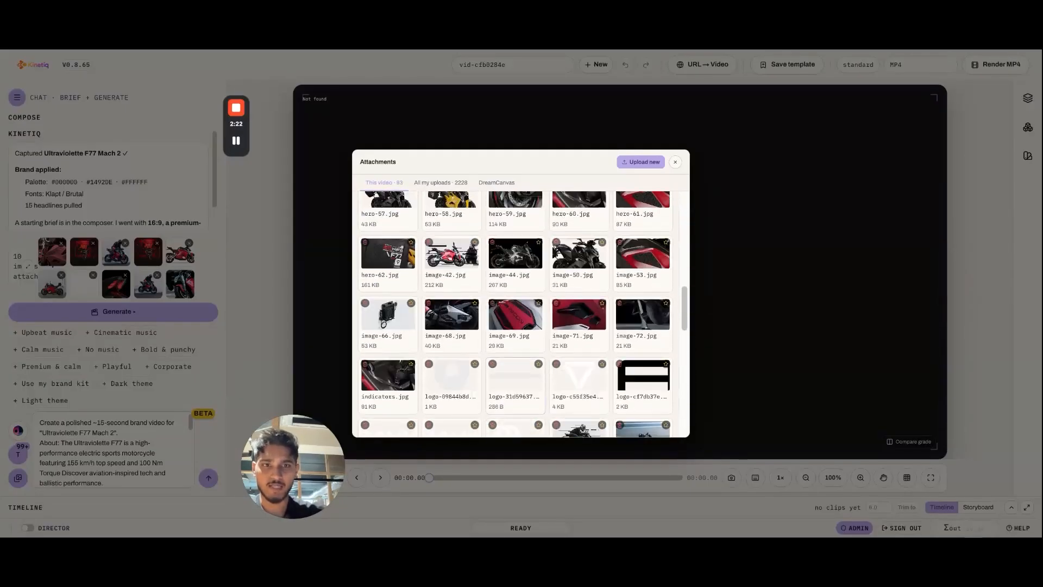
scroll(521, 314, up, 6)
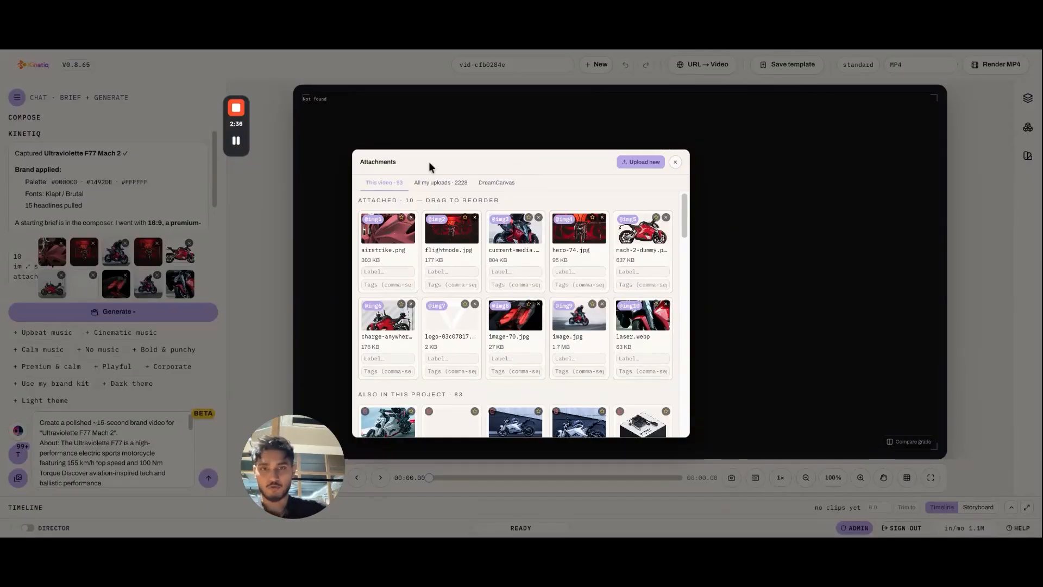
click(676, 164)
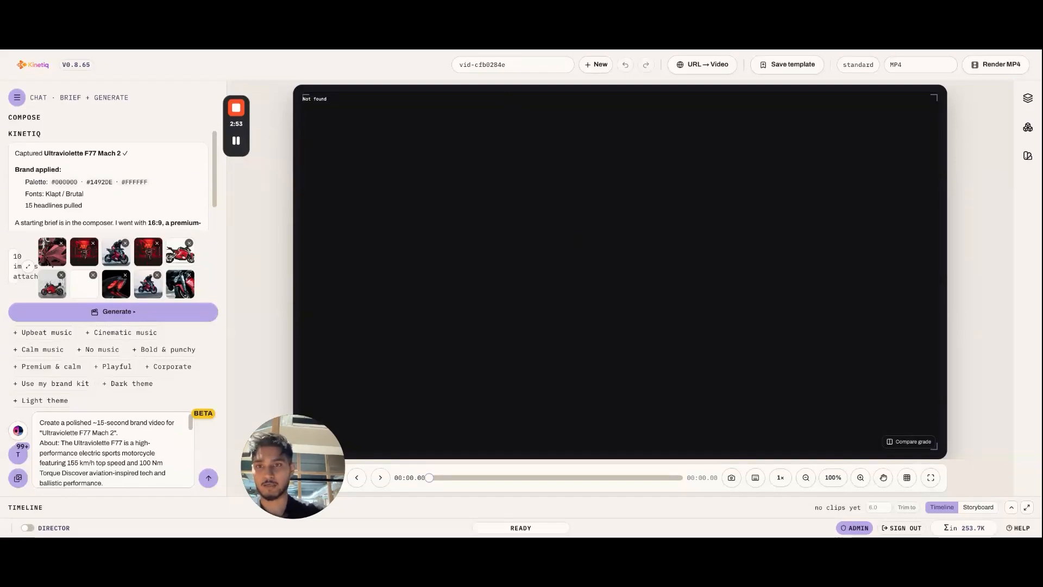
Step: Review the captured brand summary with its palette, fonts, headlines and the notes on the starting brief
scroll(115, 186, down, 1)
scroll(115, 186, up, 1)
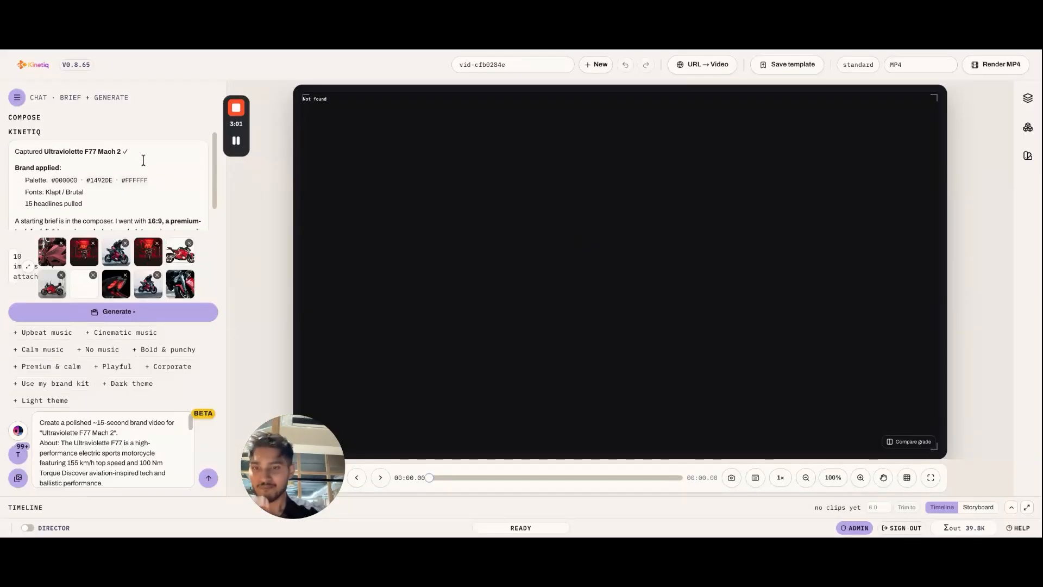
scroll(144, 160, down, 1)
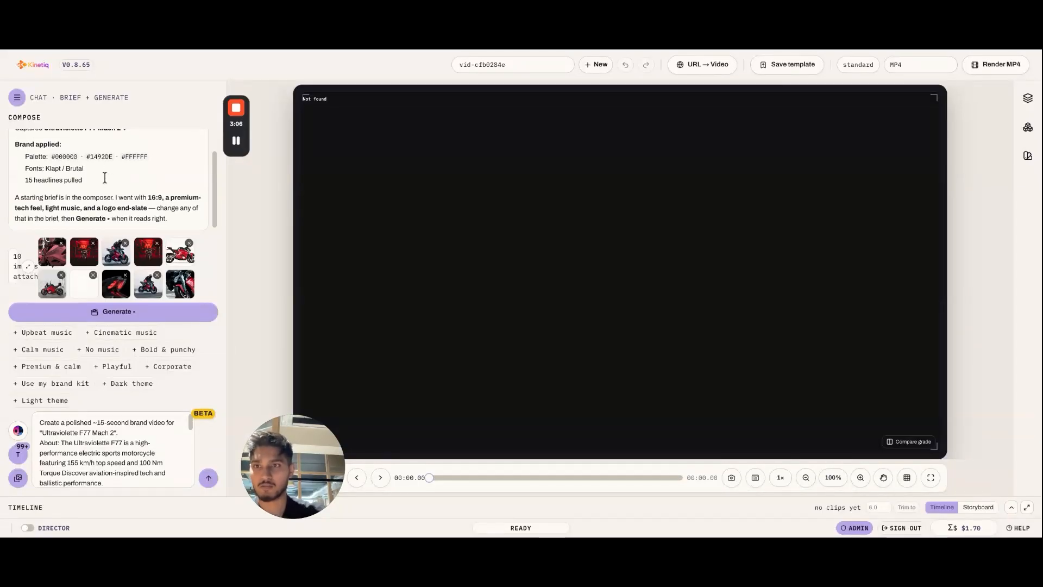
scroll(143, 177, down, 1)
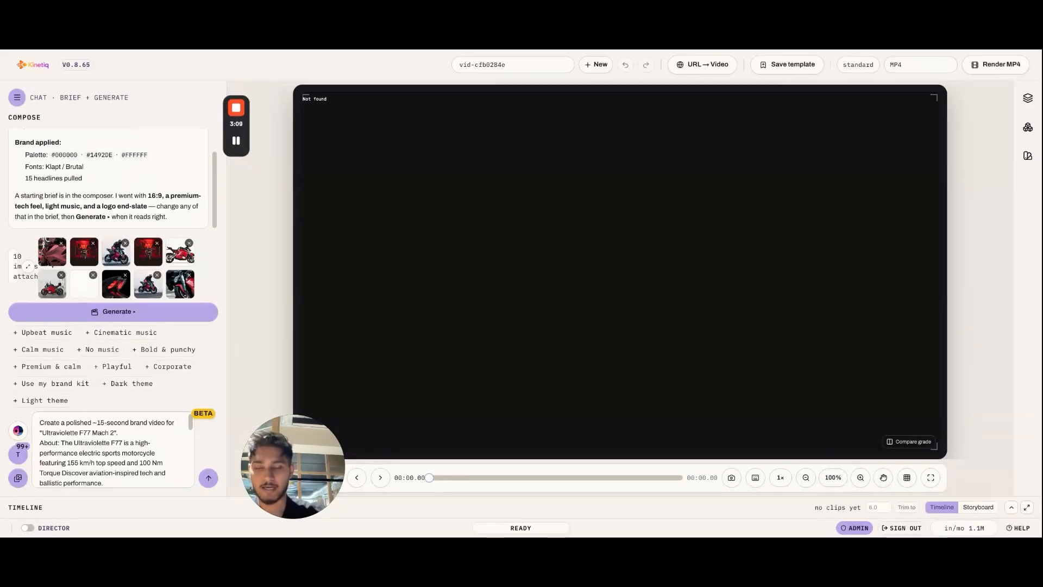
scroll(142, 185, up, 1)
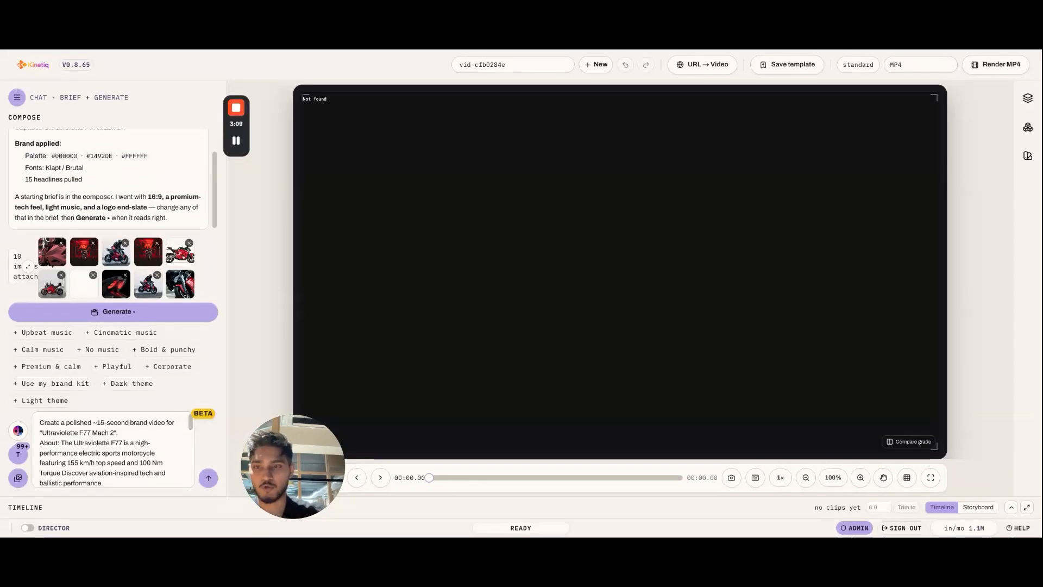
Step: Read through the generated video brief, including its description, headlines, call to action, format, tone and audio
click(94, 433)
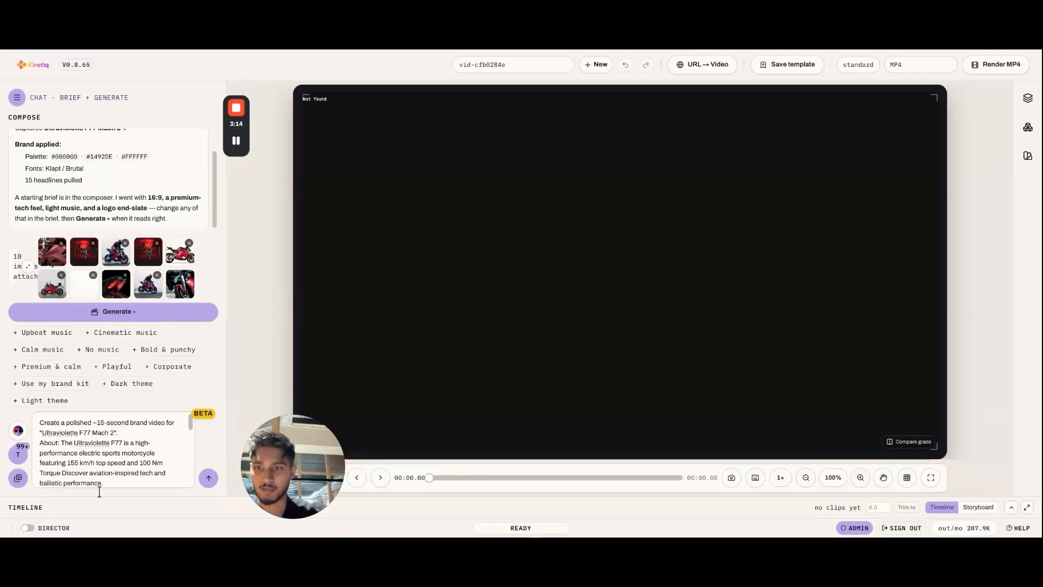
scroll(142, 453, down, 5)
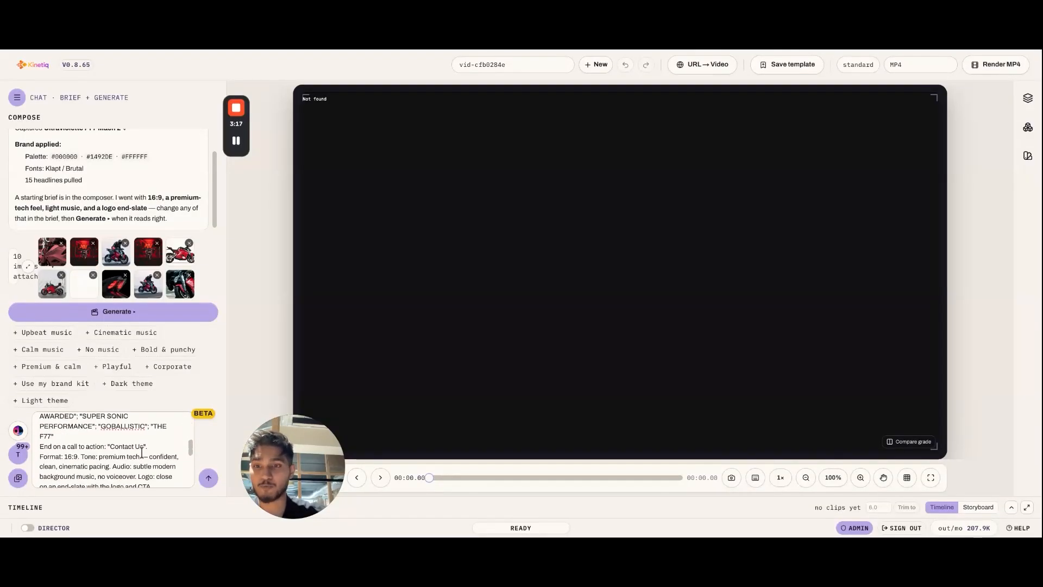
scroll(142, 452, down, 2)
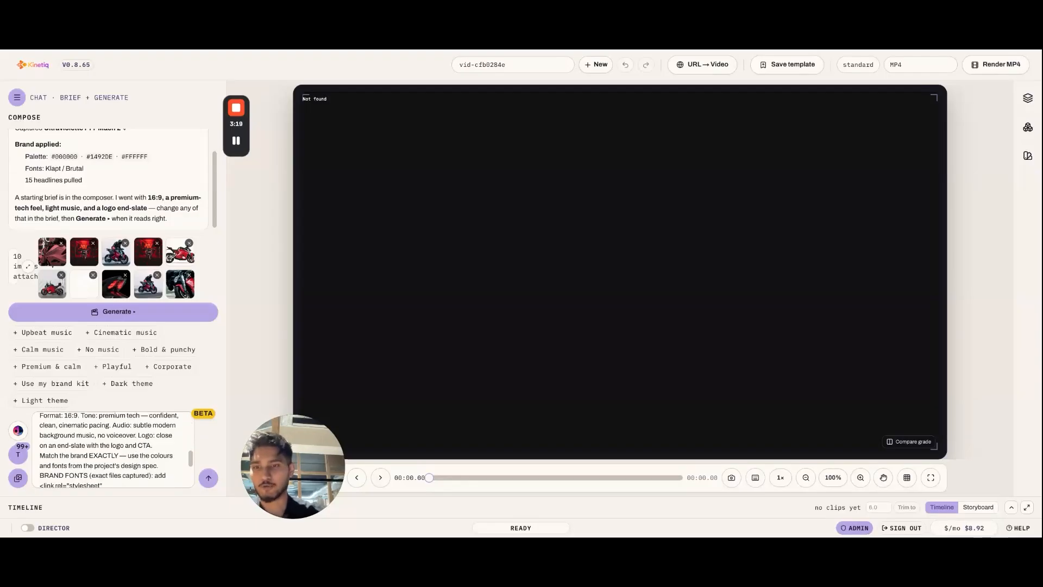
scroll(114, 450, up, 7)
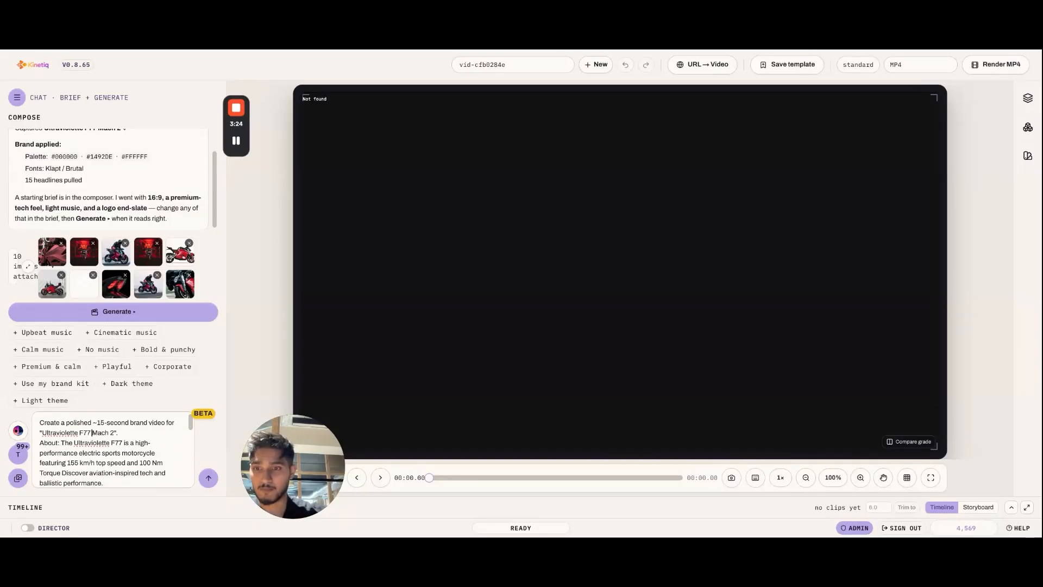
scroll(114, 450, down, 5)
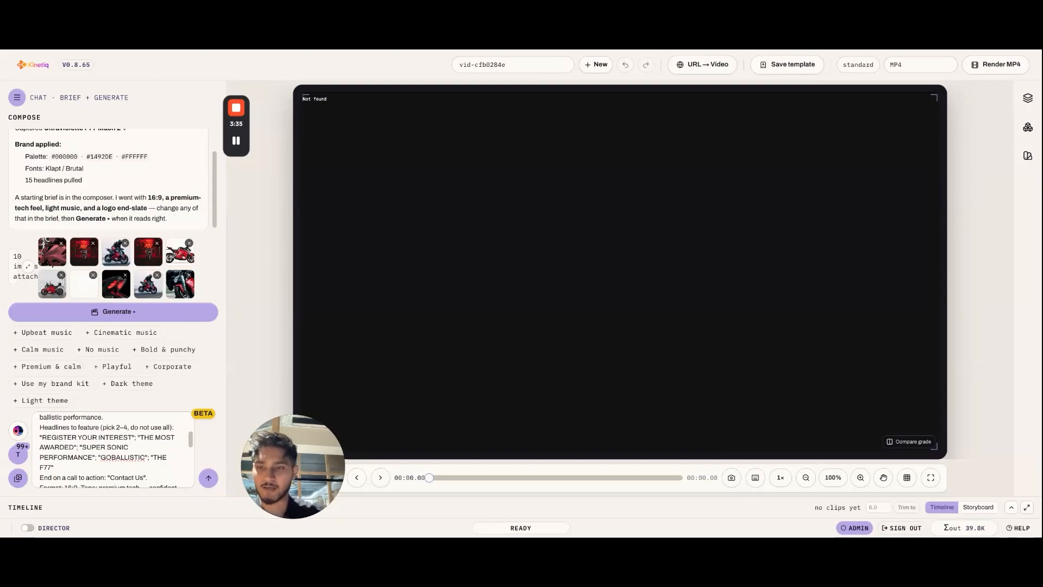
scroll(139, 429, up, 5)
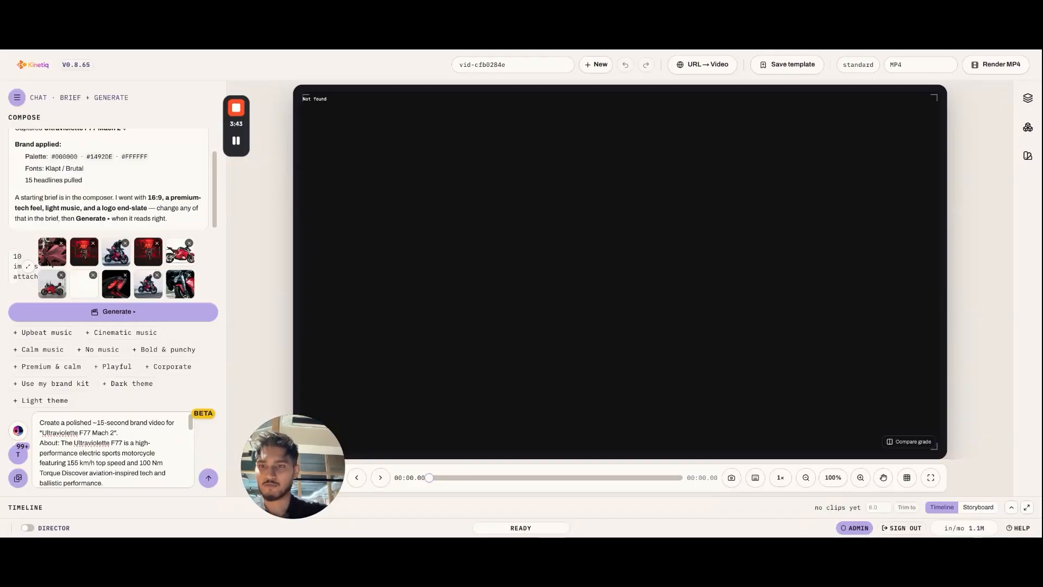
Step: Add to the end of the brief on a new line "I also want this to look a premium brand launch film for Ultraviolette"
scroll(111, 450, down, 1)
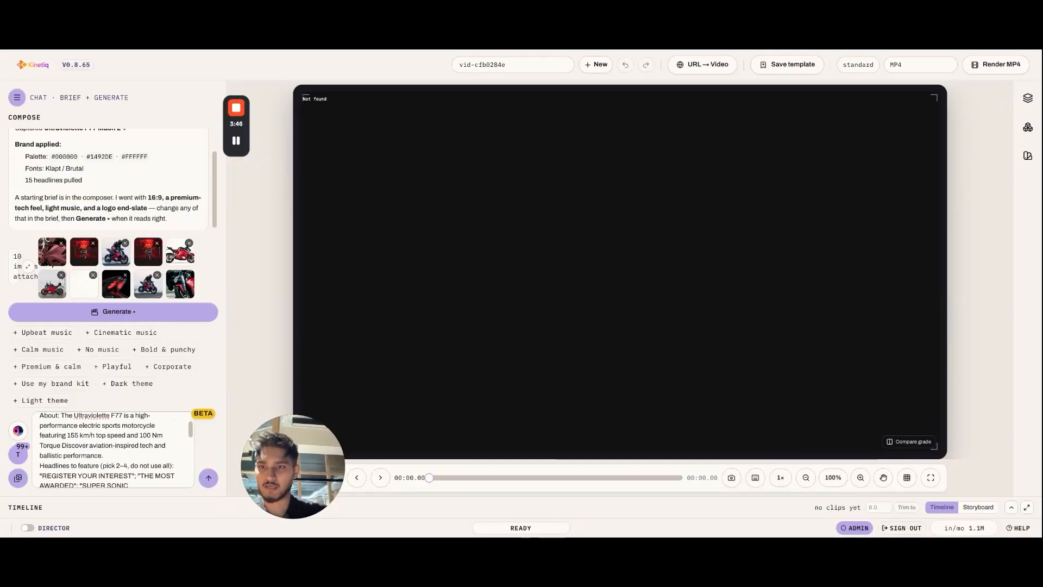
scroll(111, 449, down, 5)
scroll(111, 450, down, 5)
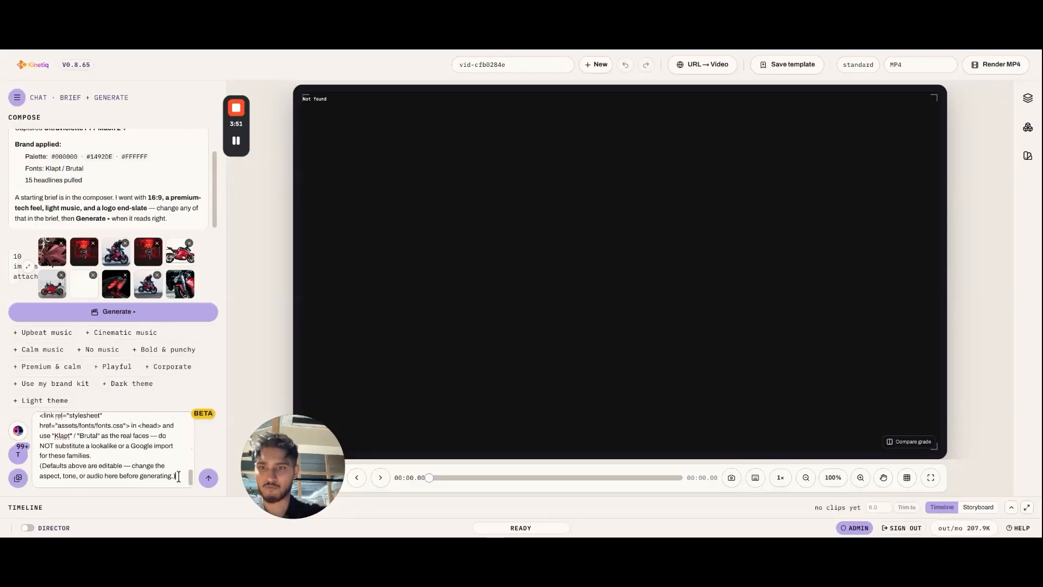
key(Return)
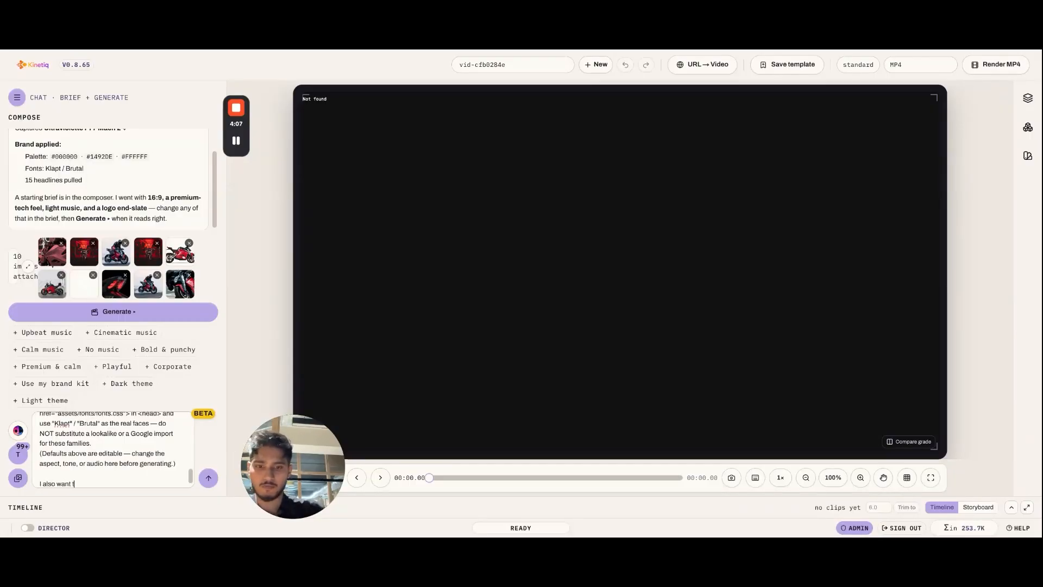
text(I also want this to look a premium brand launch)
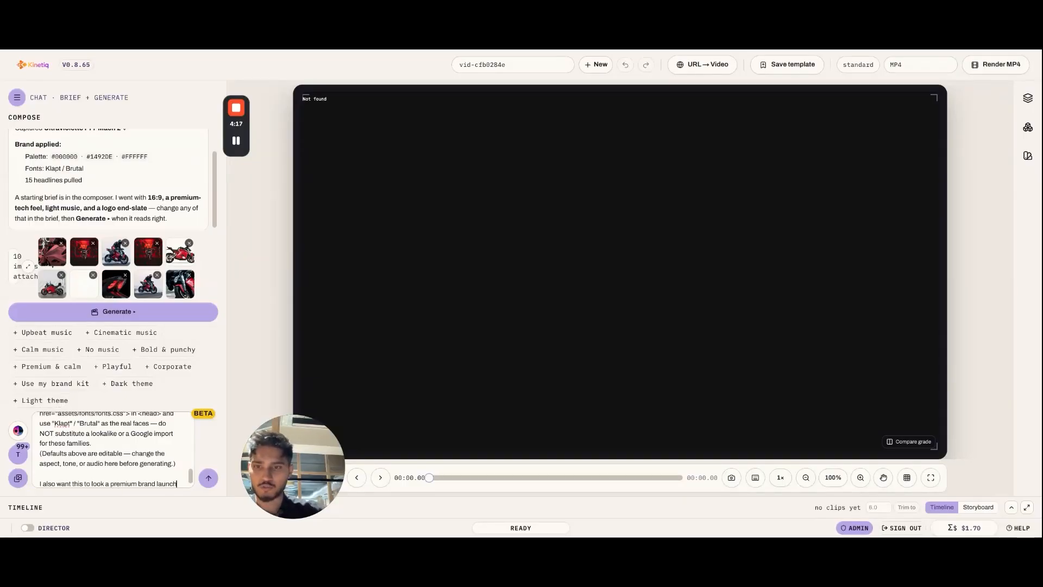
text(film for Ultraviolet)
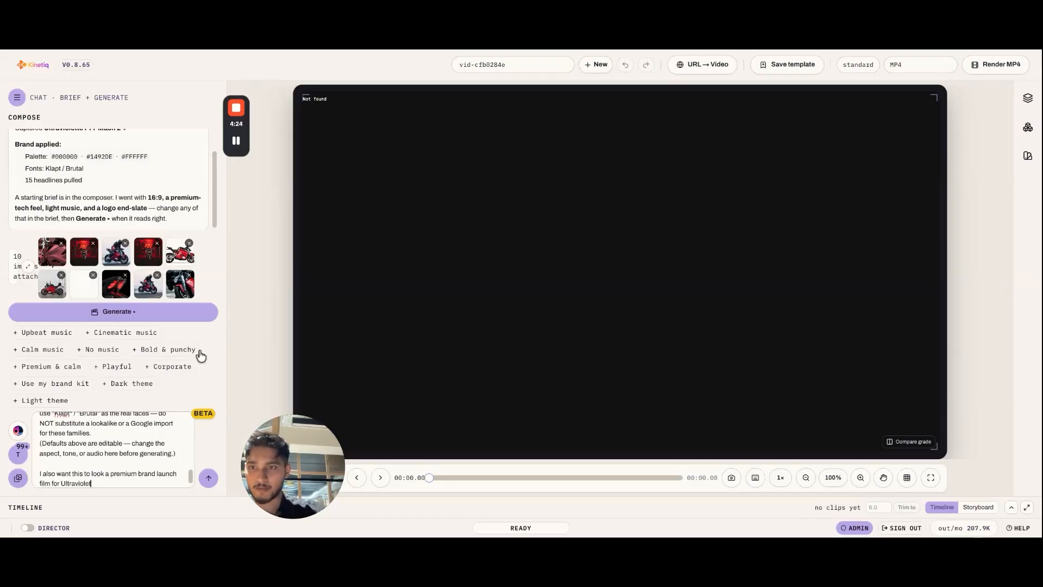
scroll(137, 191, up, 2)
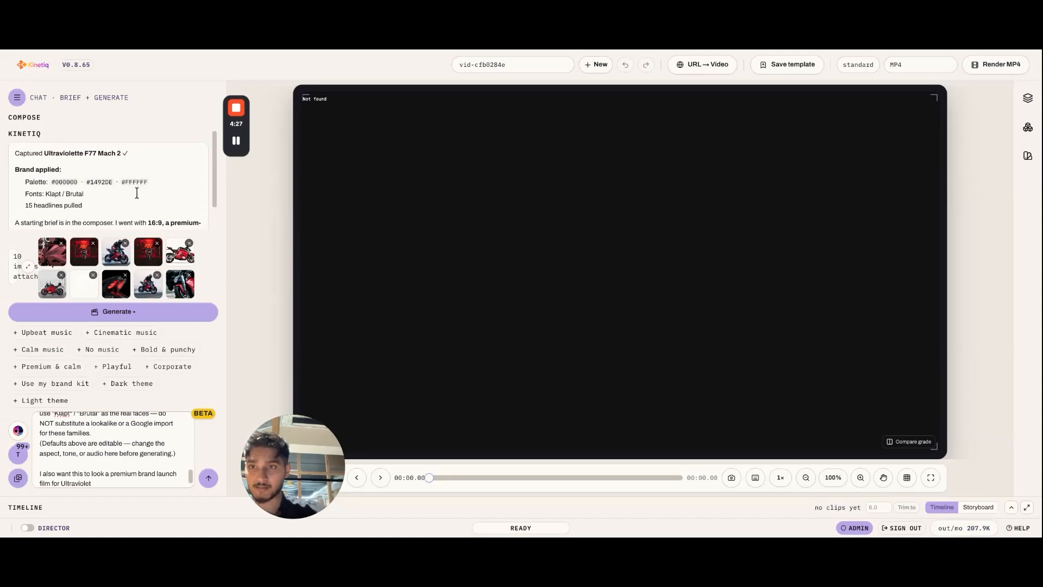
text(te)
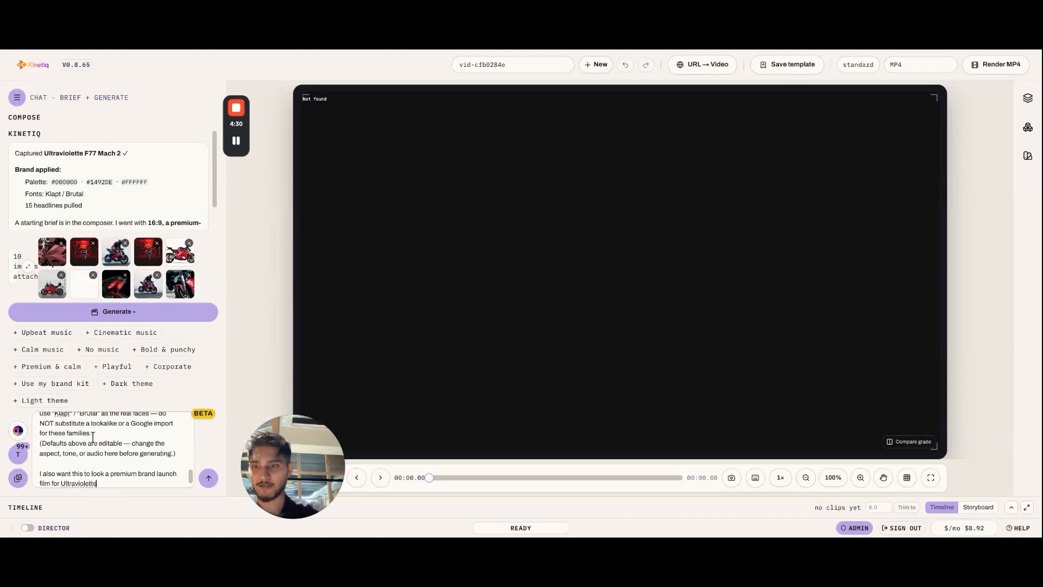
Step: Check the extended brief from start to end against the brand summary, and send it to the assistant
scroll(93, 436, down, 1)
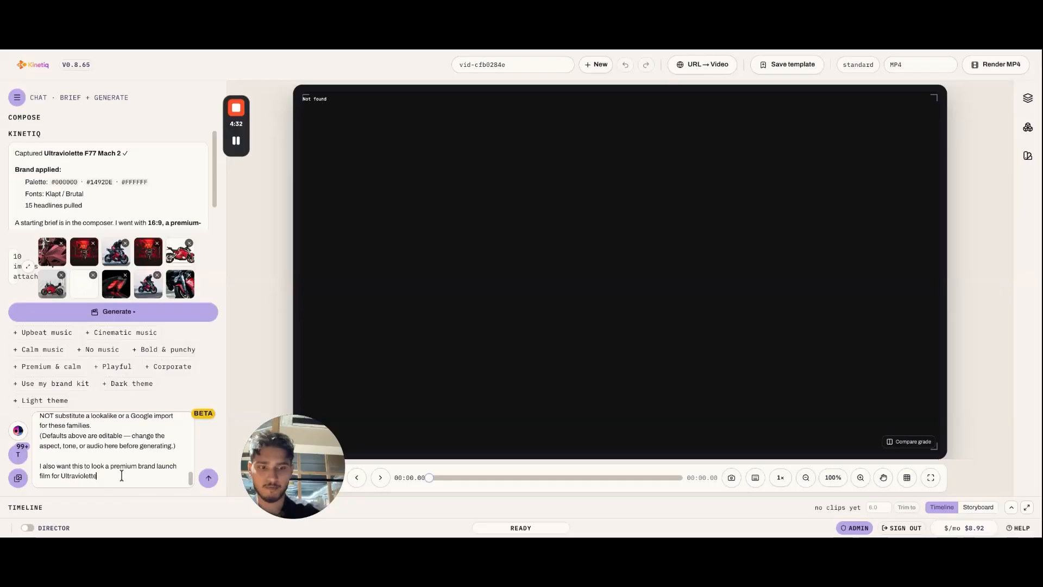
scroll(130, 442, up, 10)
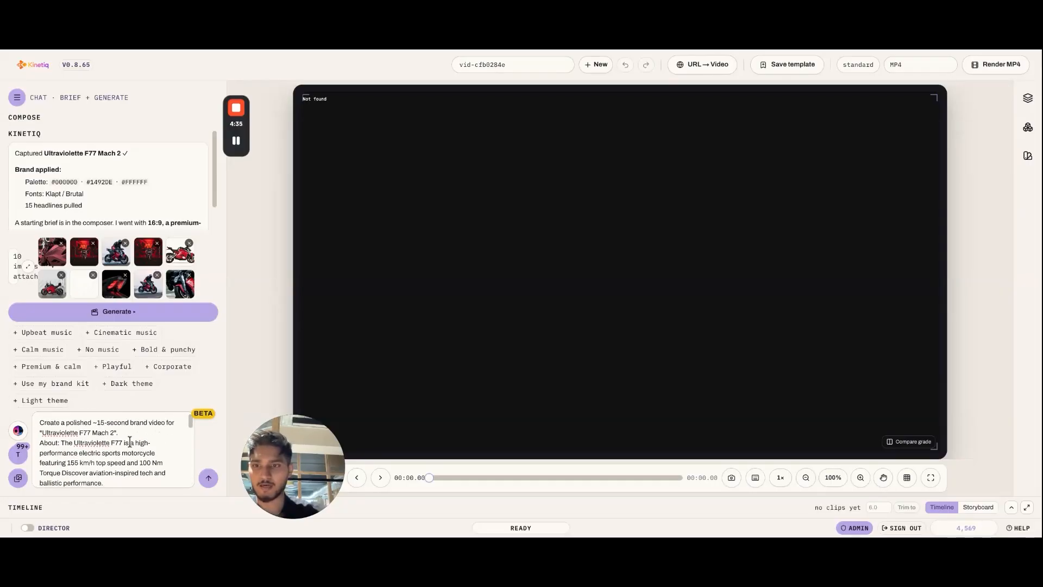
scroll(129, 442, down, 10)
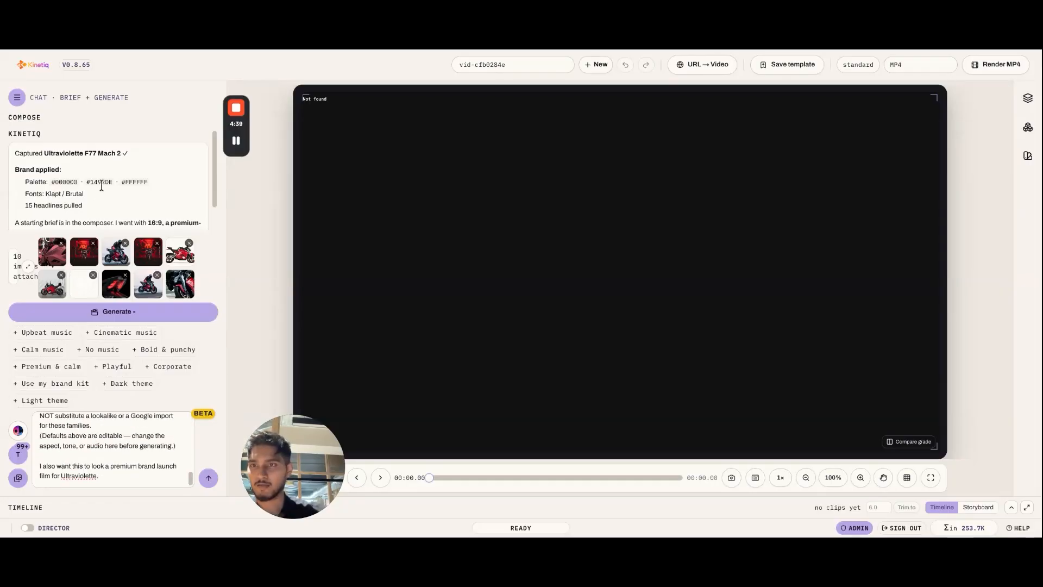
scroll(102, 185, down, 1)
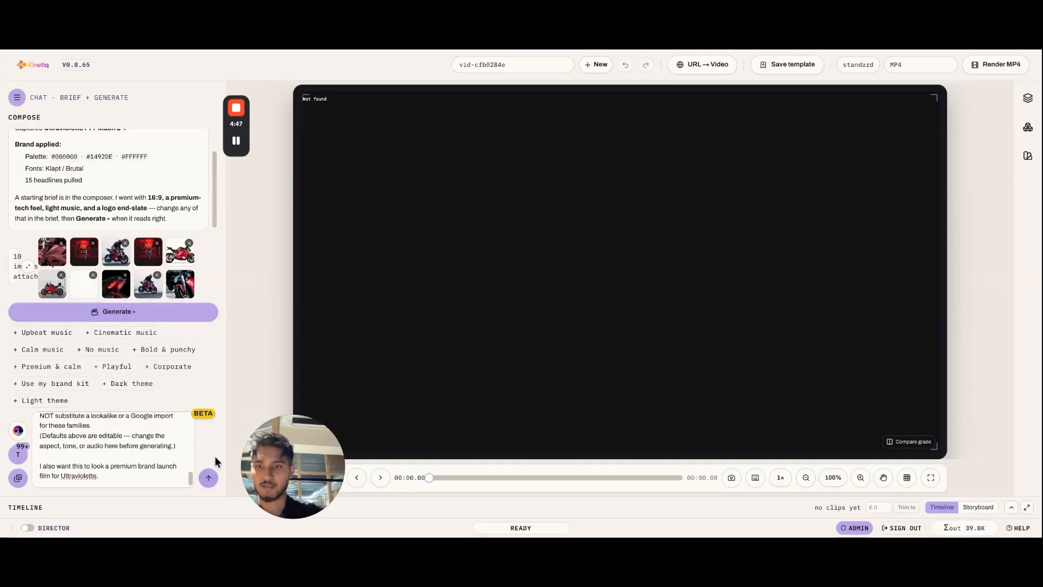
click(212, 480)
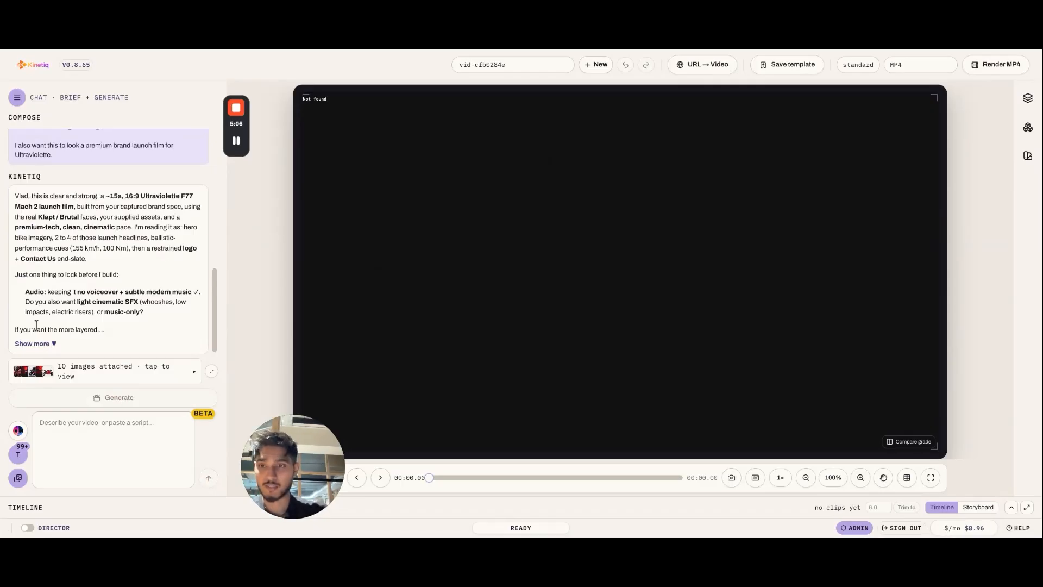
Step: Expand the assistant's reply and read its question about the audio and its Director suggestion
click(52, 344)
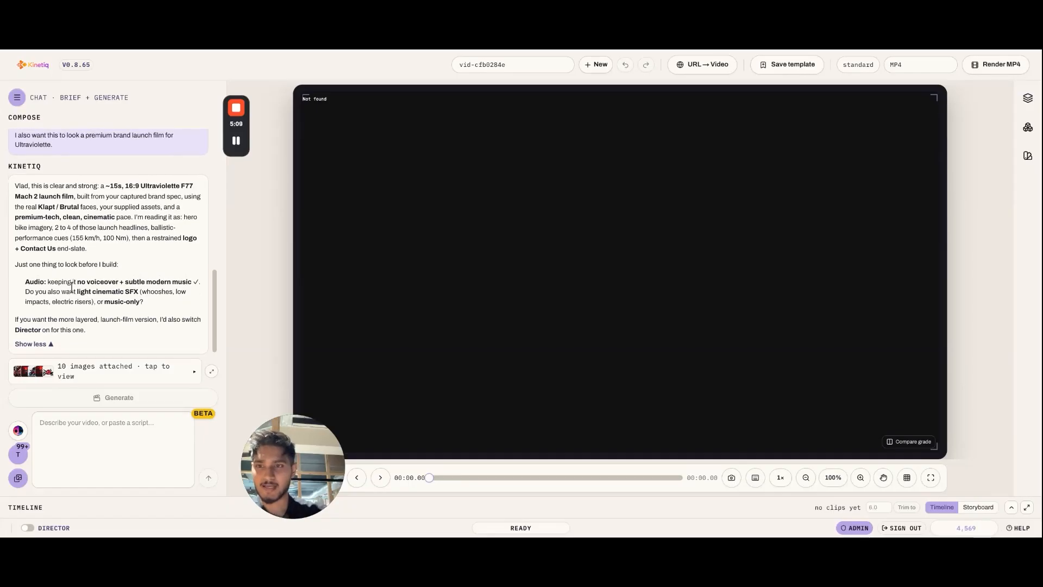
click(59, 474)
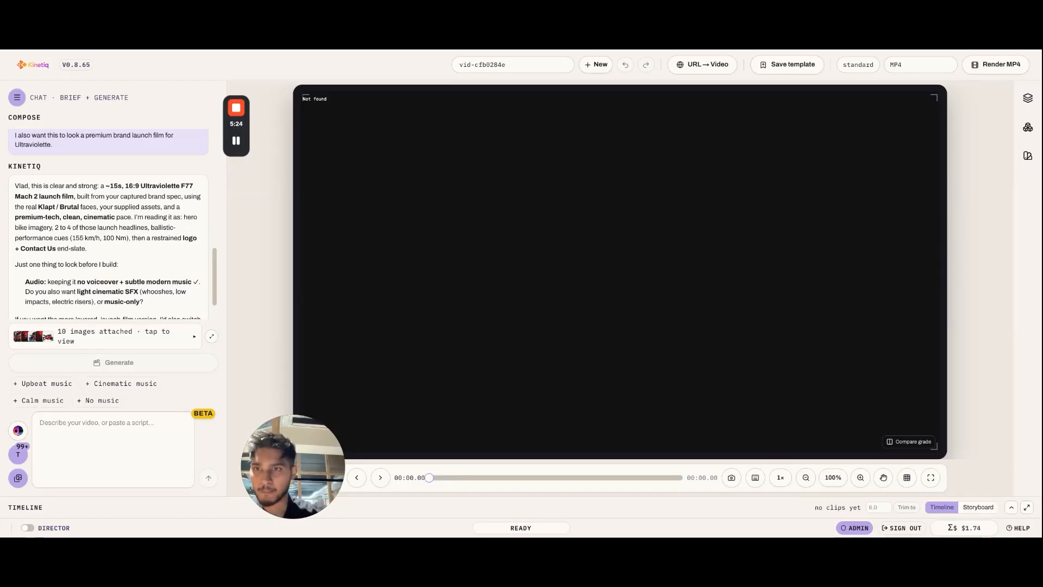
scroll(159, 216, down, 1)
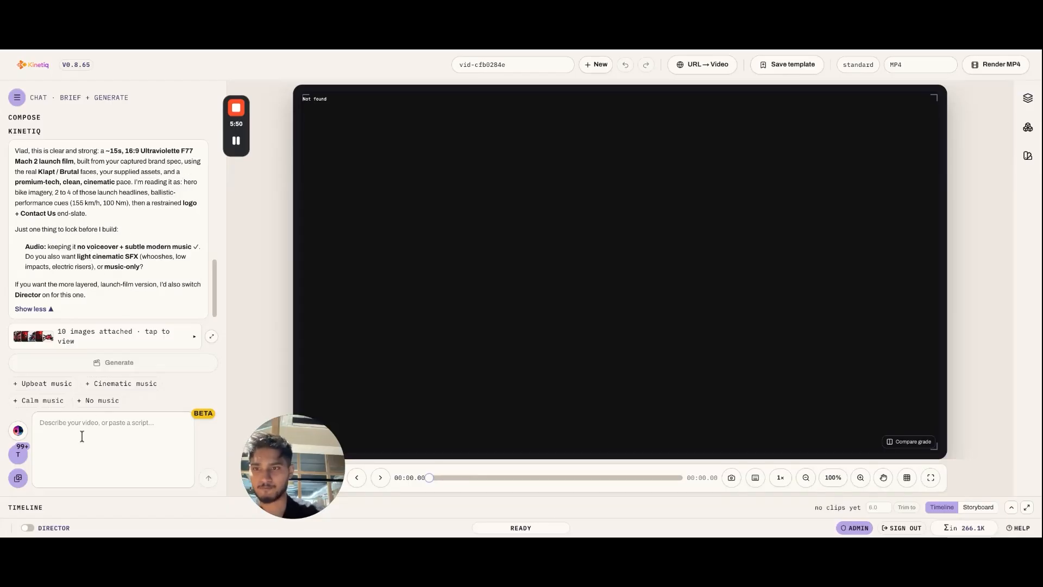
Step: Write the reply "I want a light cinematix sfx to it with no voiceover." in the composer
text(I)
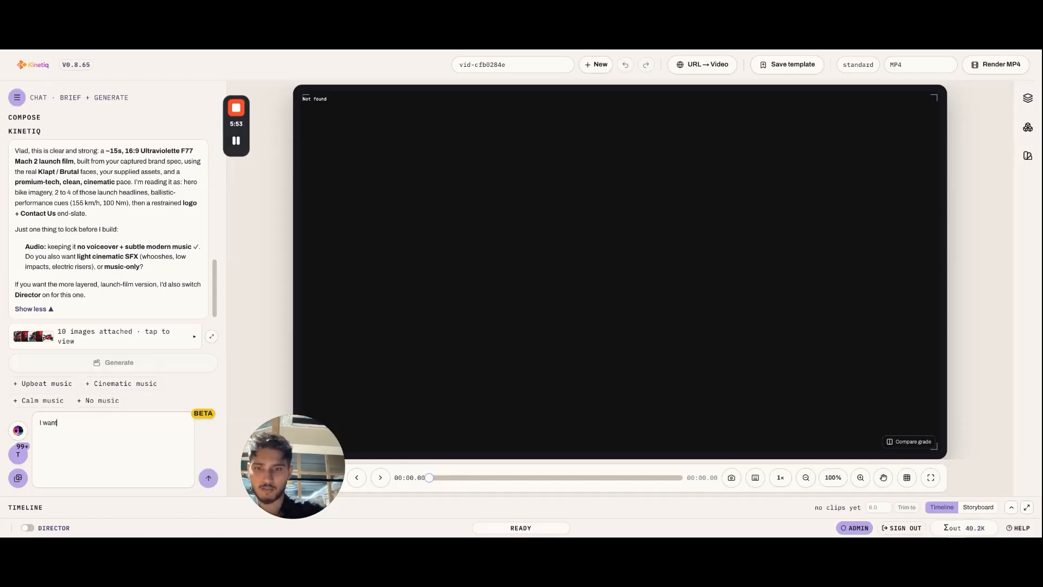
text( want)
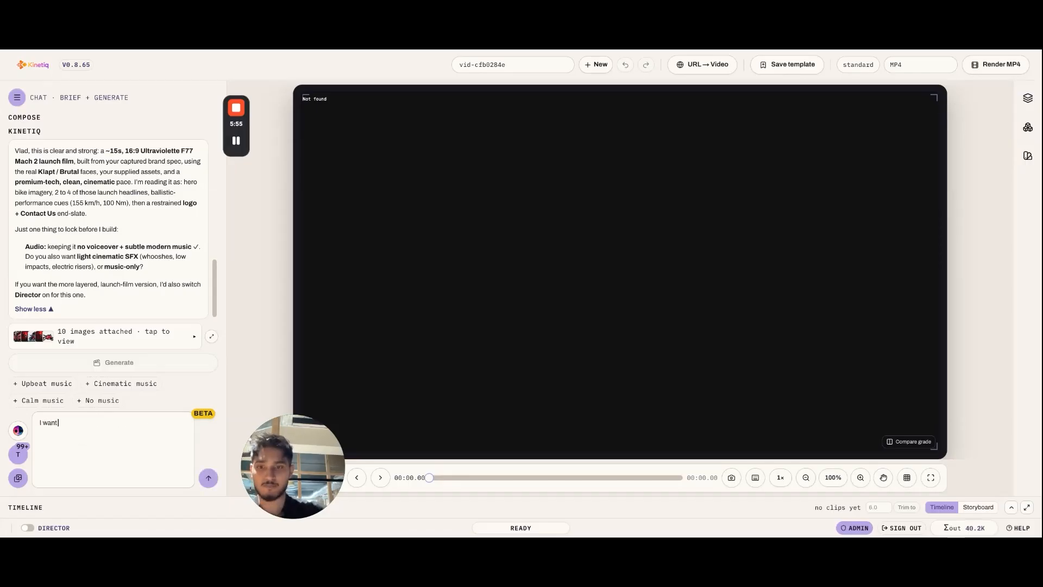
text( a light conematix s)
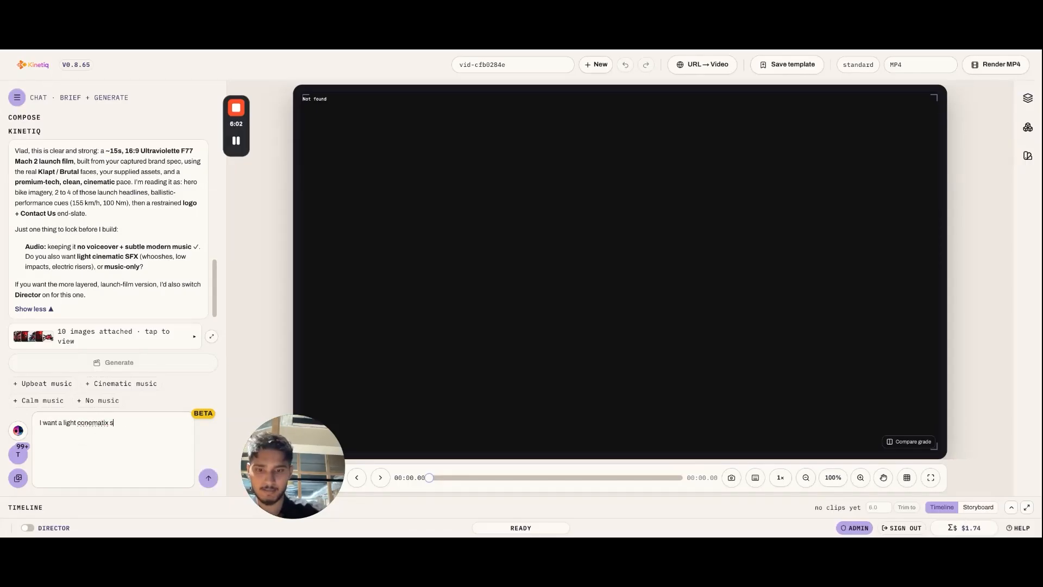
text(fx to)
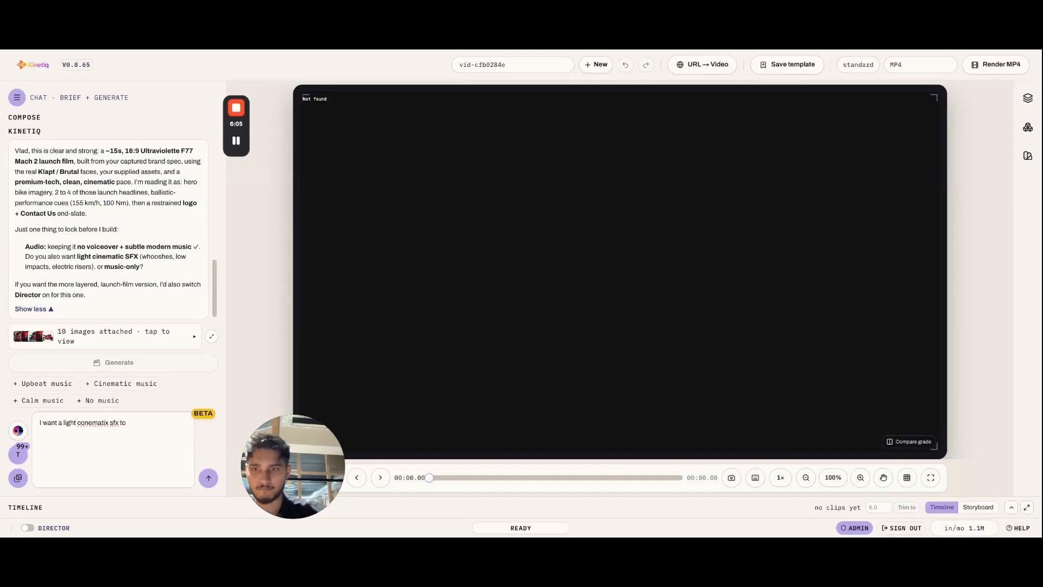
text( it with)
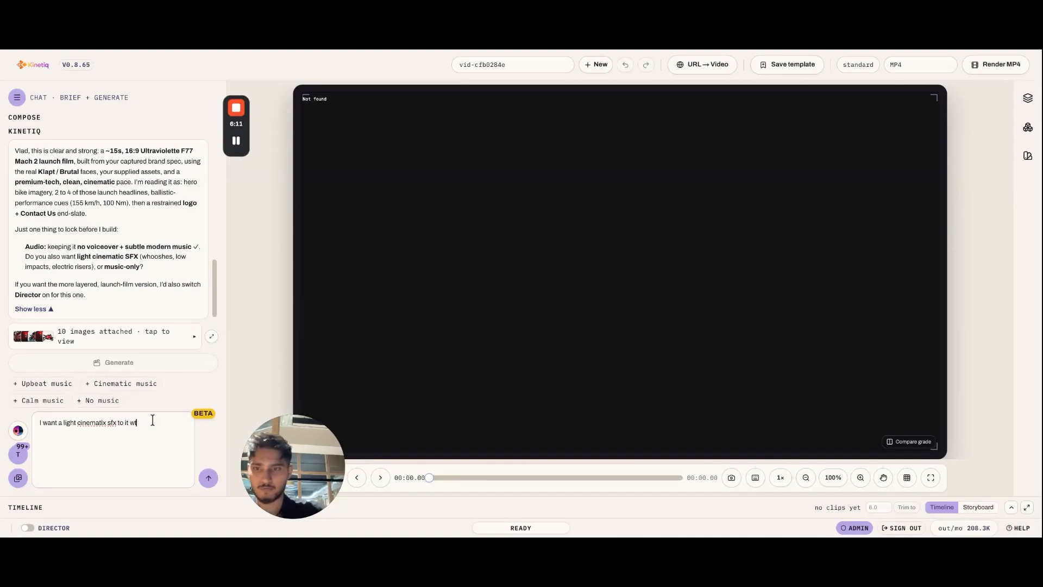
text( no voic)
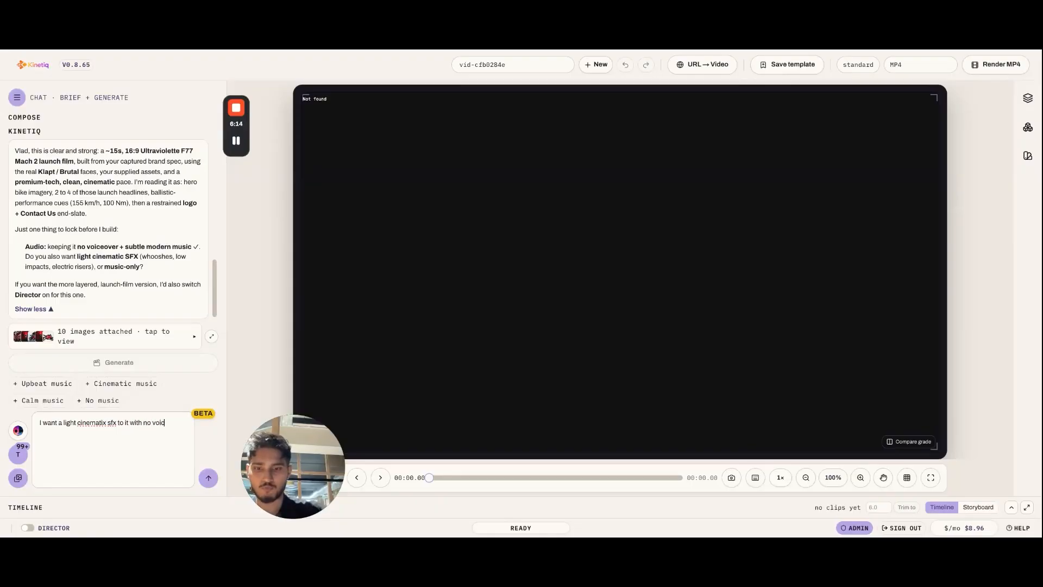
text(eover.)
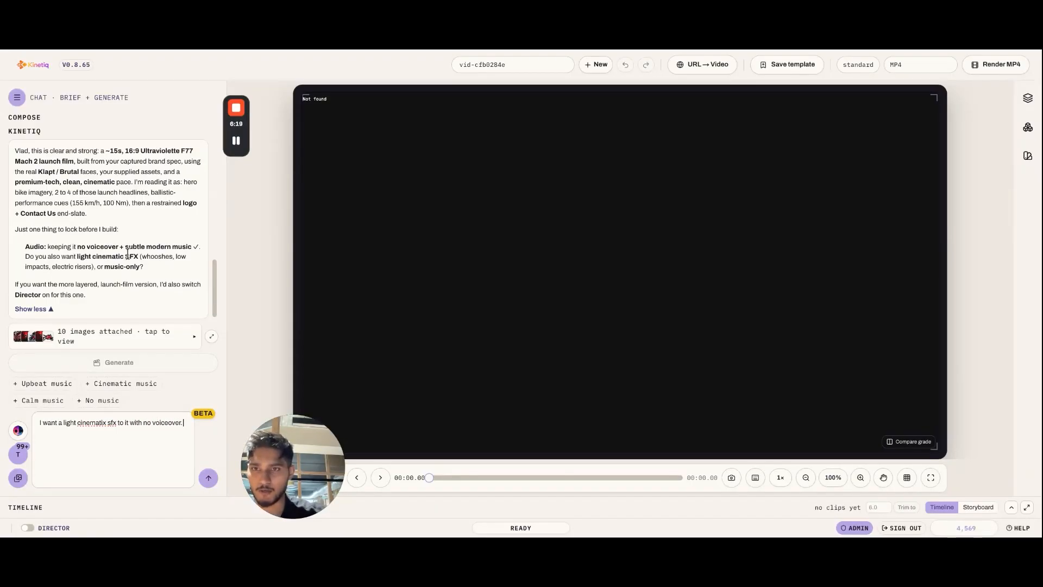
Step: Replace the reply's closing period with "and subtle modern music" and send the reply
drag(126, 245, 191, 247)
click(183, 422)
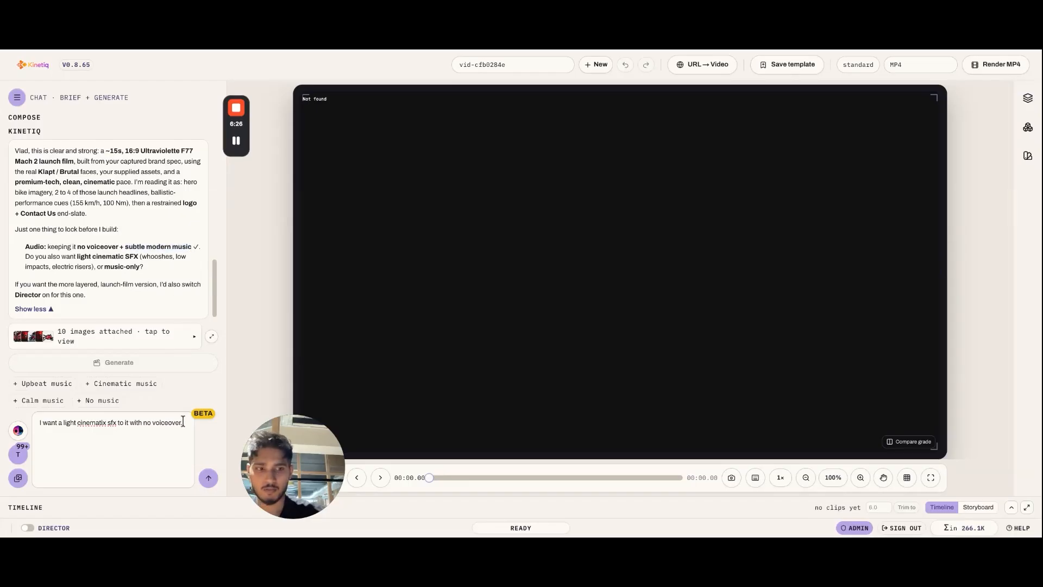
key(BackSpace)
text(and subtle modern music)
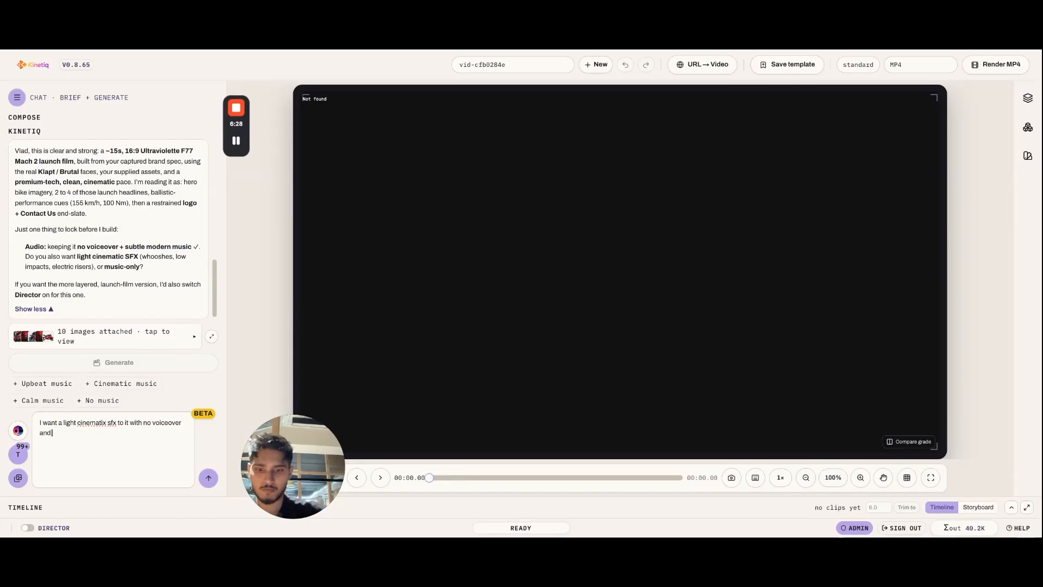
click(209, 479)
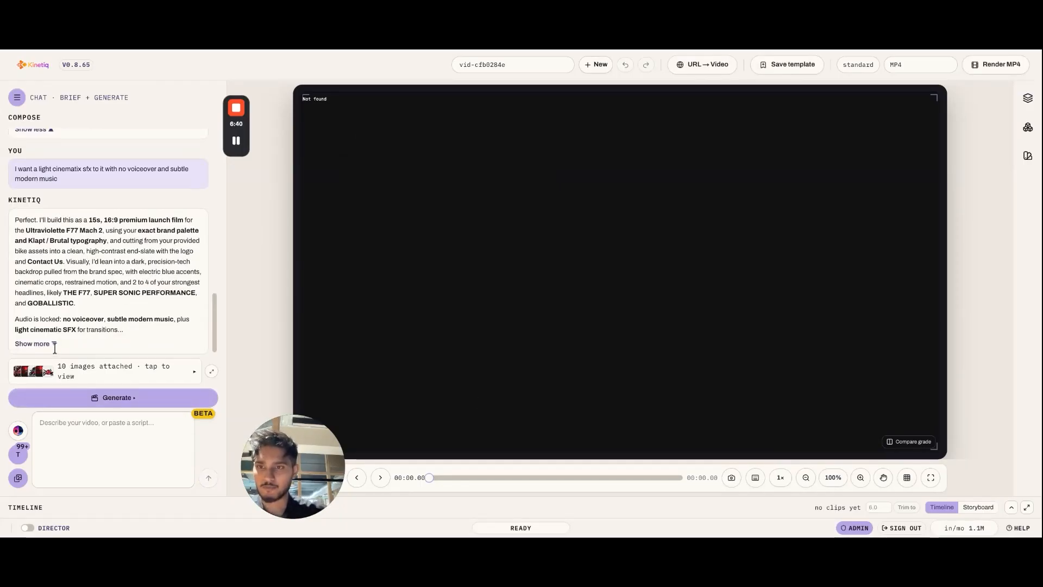
Step: Read the assistant's full build plan, generate the video from it and play the result through to the end
click(35, 343)
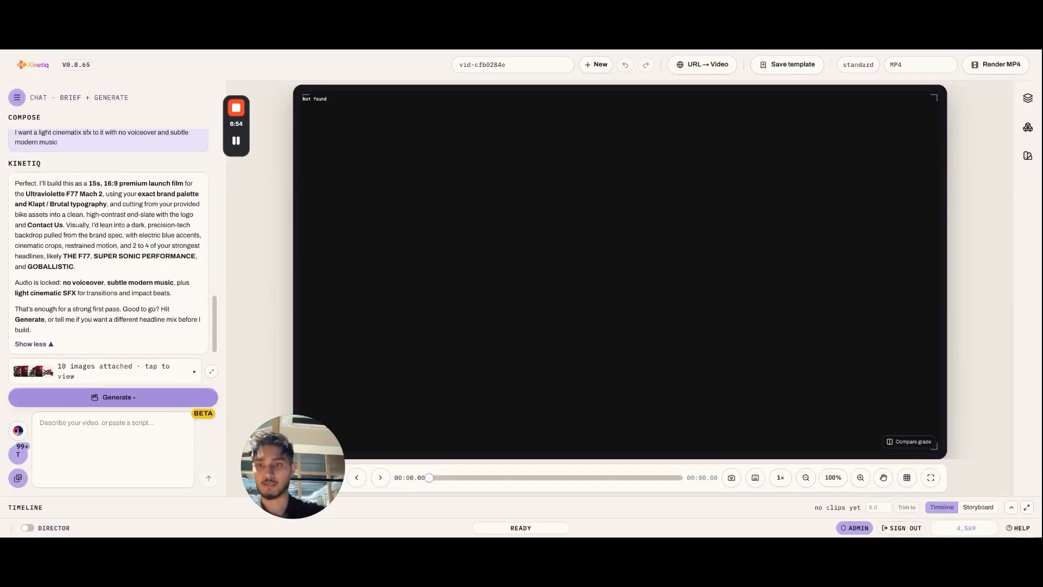
click(113, 397)
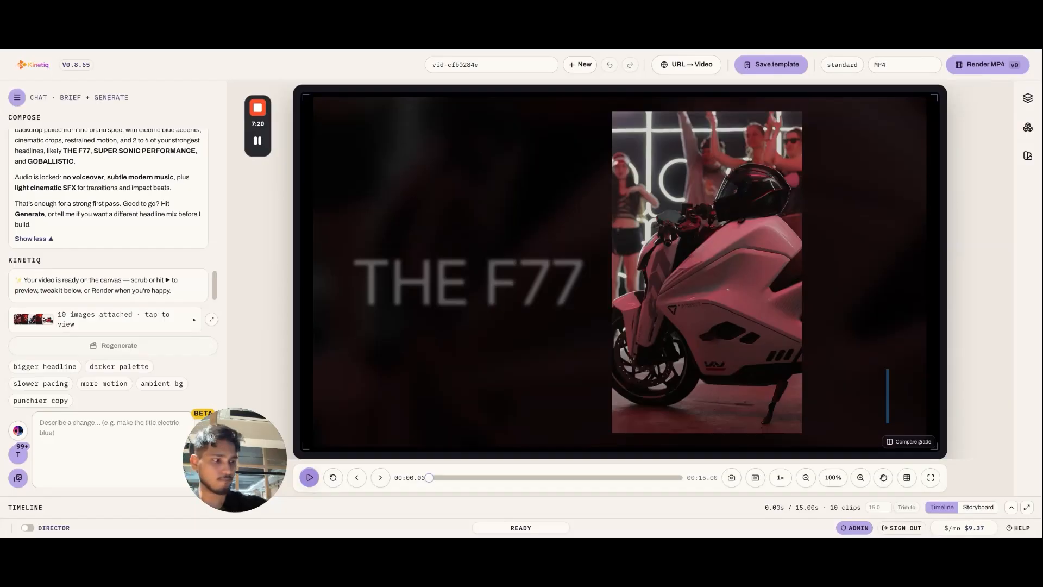
click(309, 478)
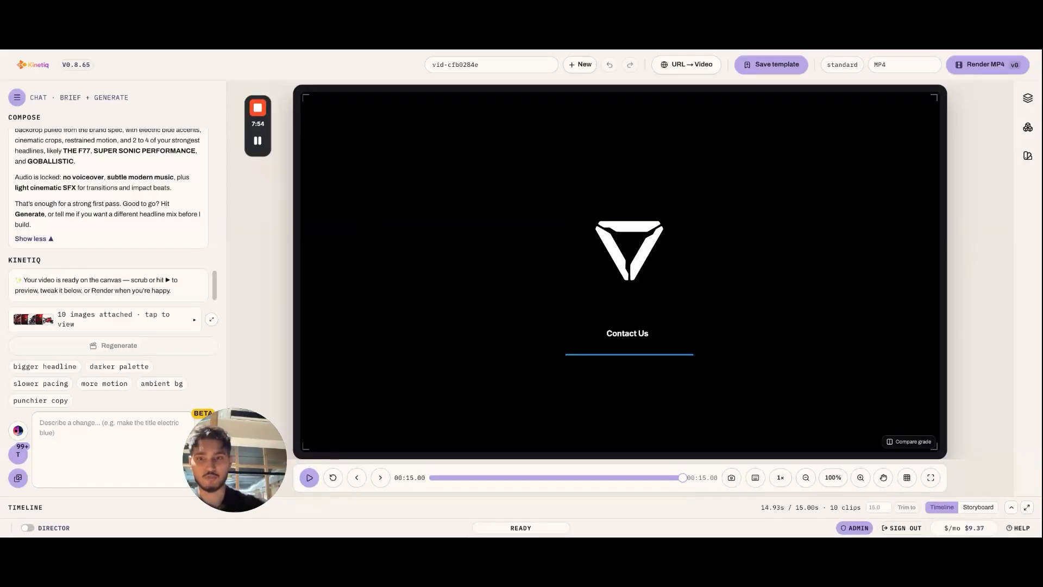
Step: Replace the end-slate heading "Contact Us" with "Unleash the Ultraviolette in you!" and commit the text edit
click(636, 332)
mouse_move(267, 125)
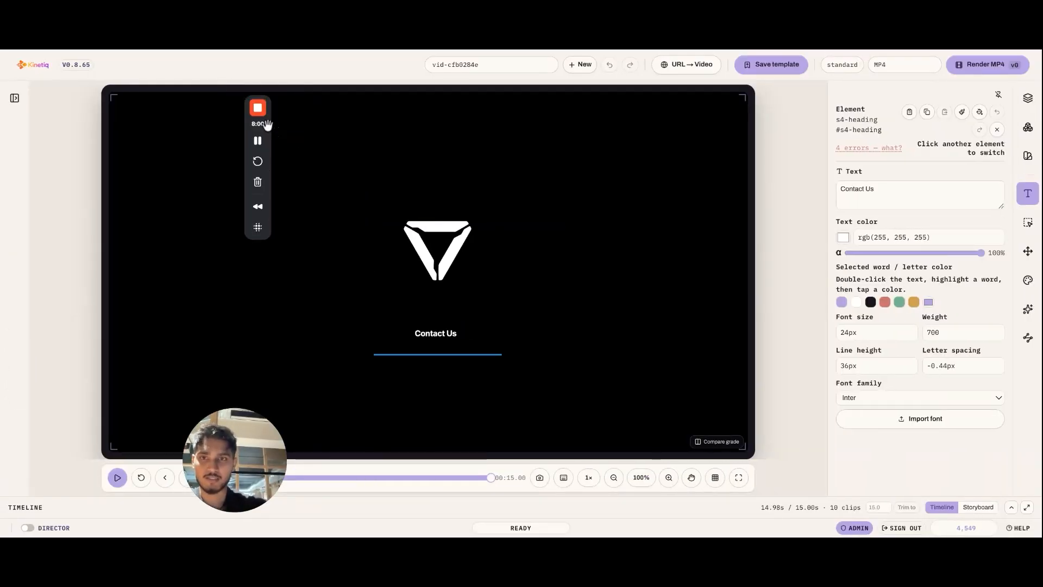
drag(267, 124, 88, 156)
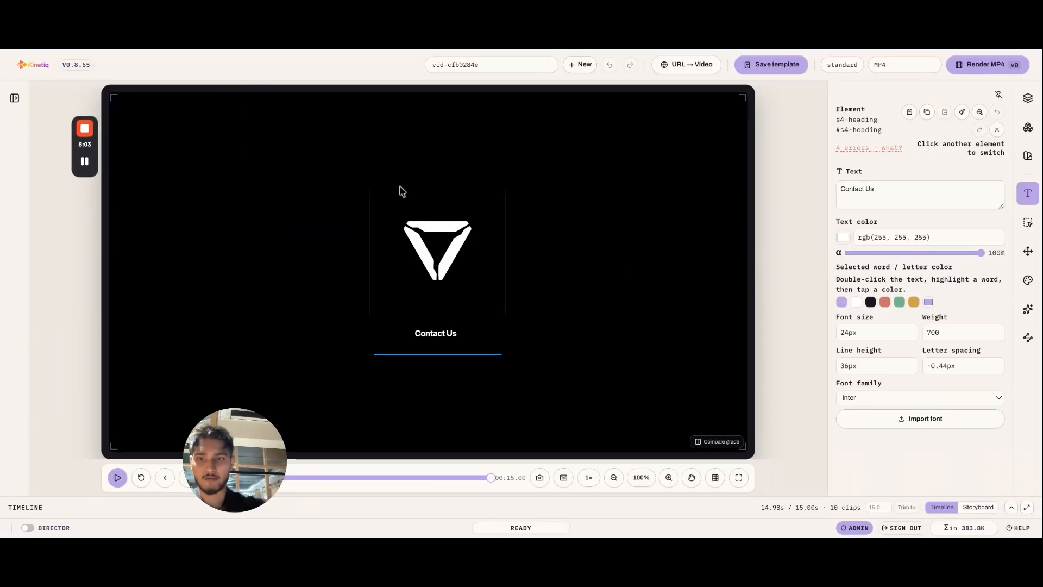
drag(218, 436, 71, 438)
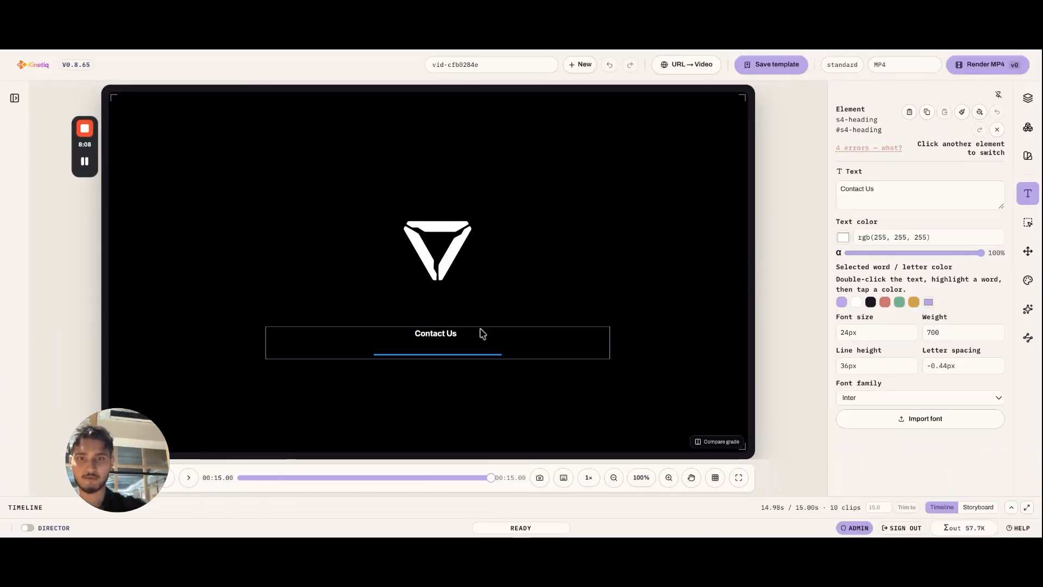
double_click(447, 333)
click(447, 333)
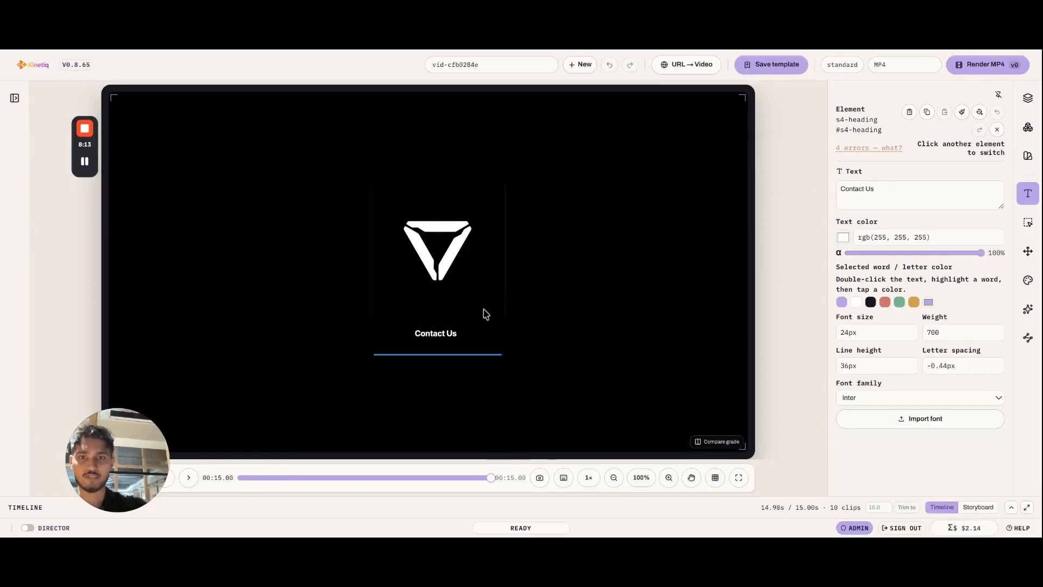
click(447, 325)
click(443, 332)
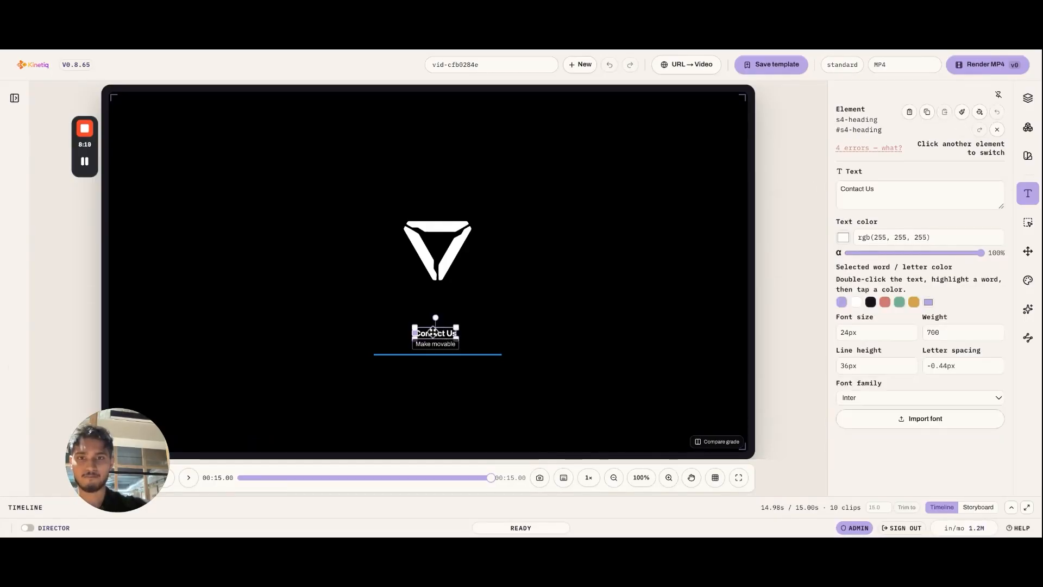
double_click(433, 332)
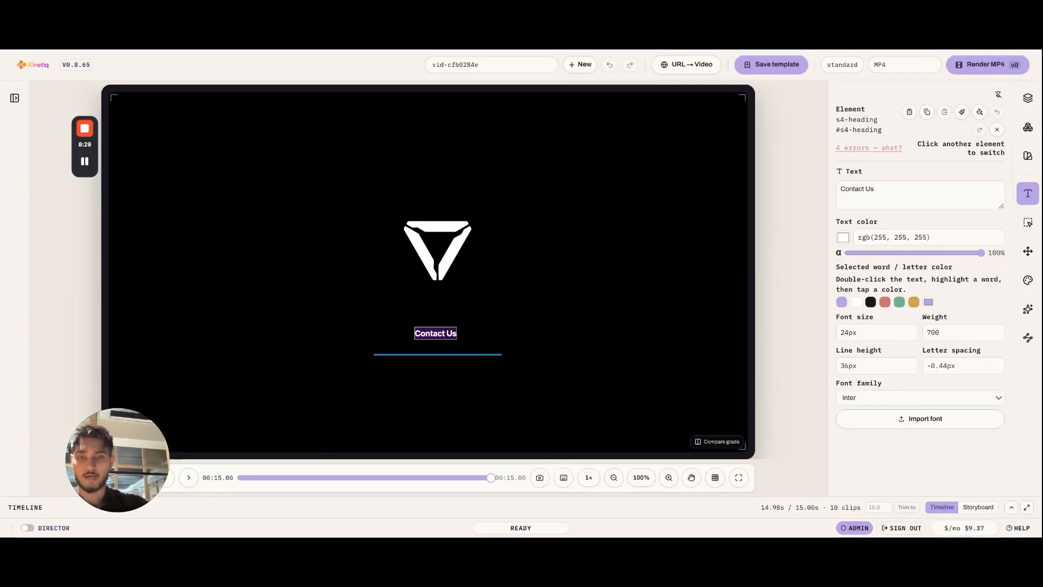
key(BackSpace)
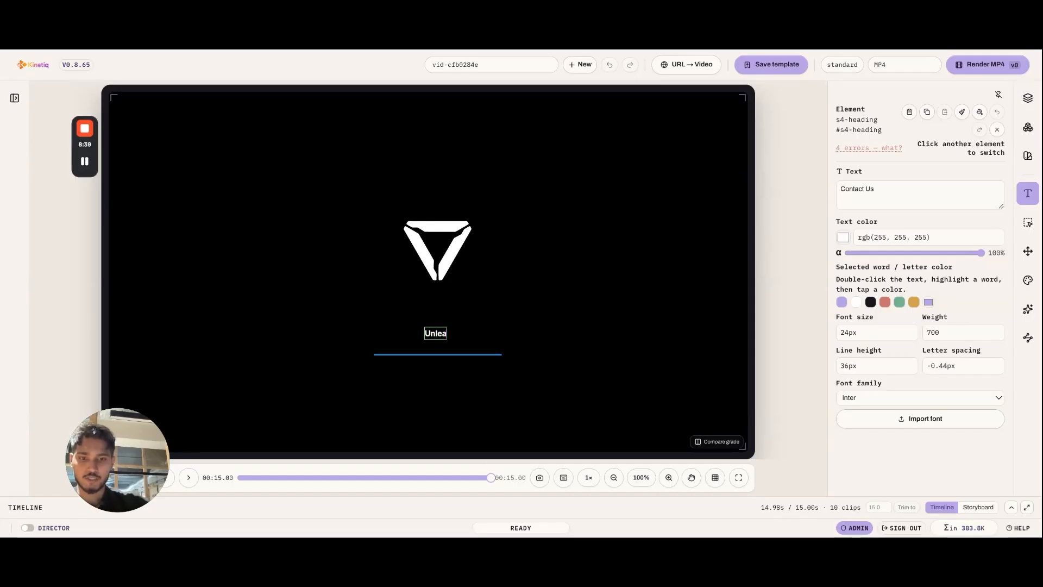
text(Unleash the Ultravil)
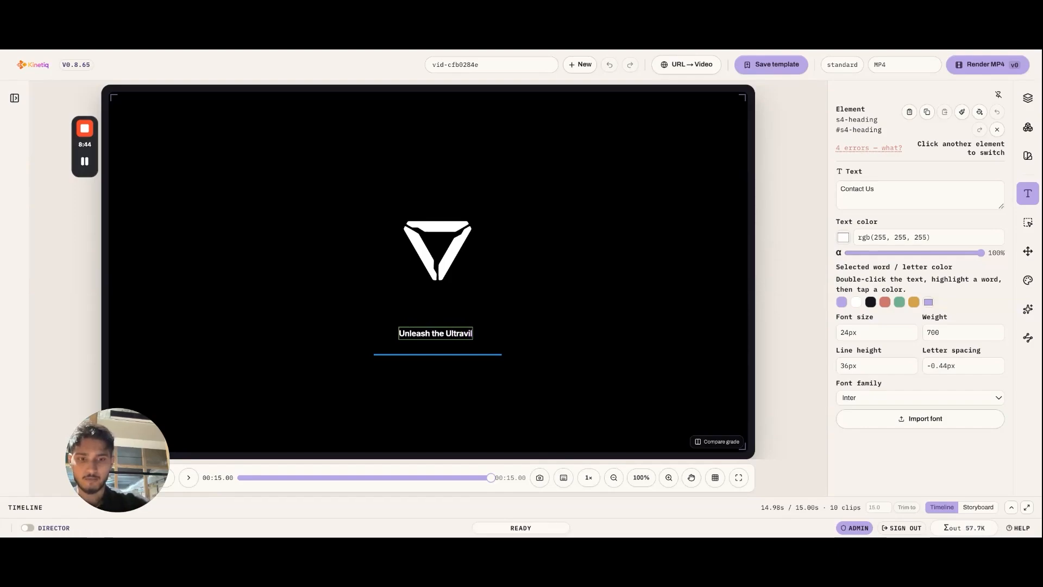
key(BackSpace)
text(o)
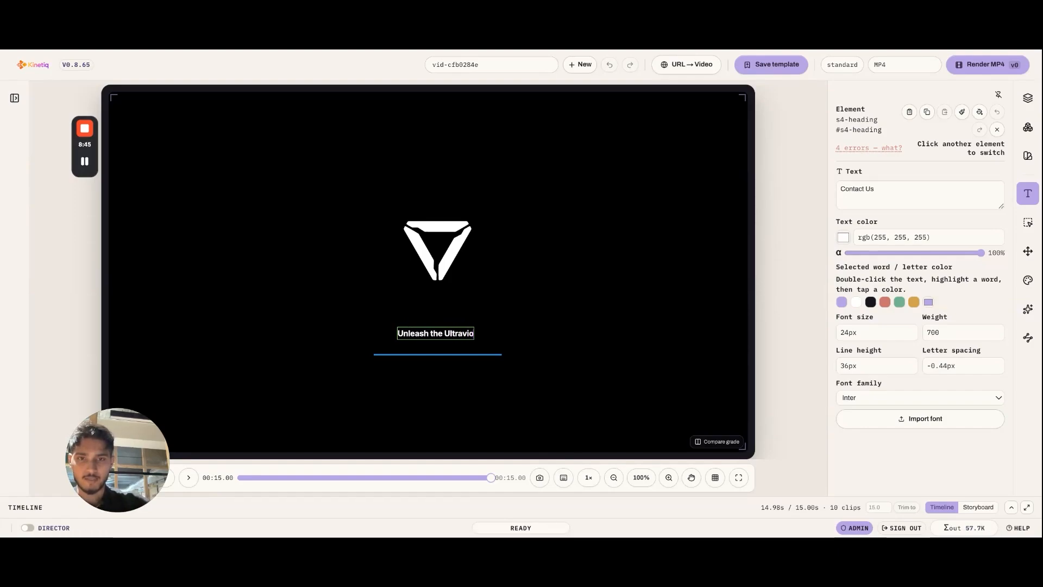
text(lett)
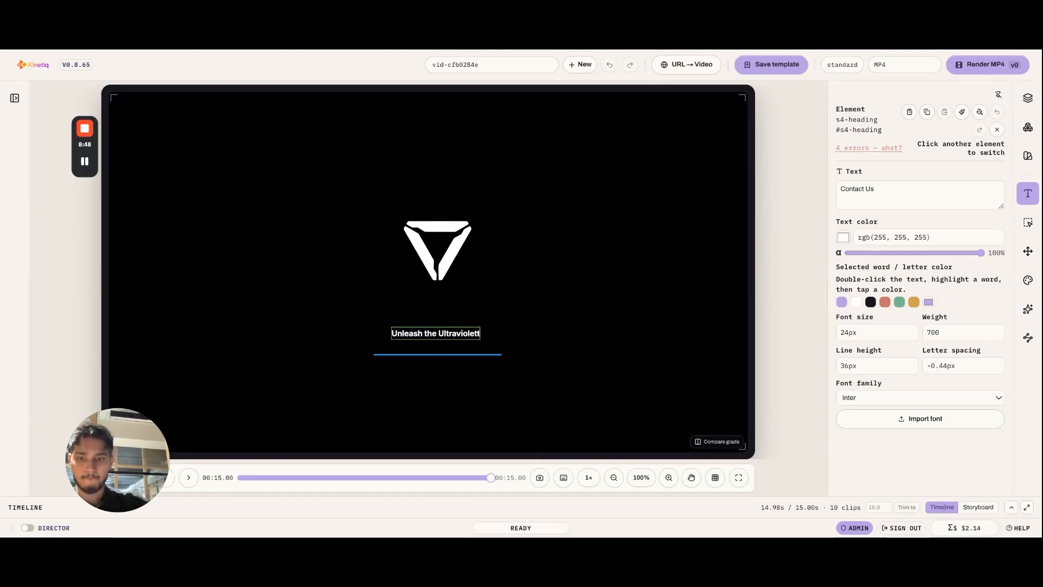
text(e in you!)
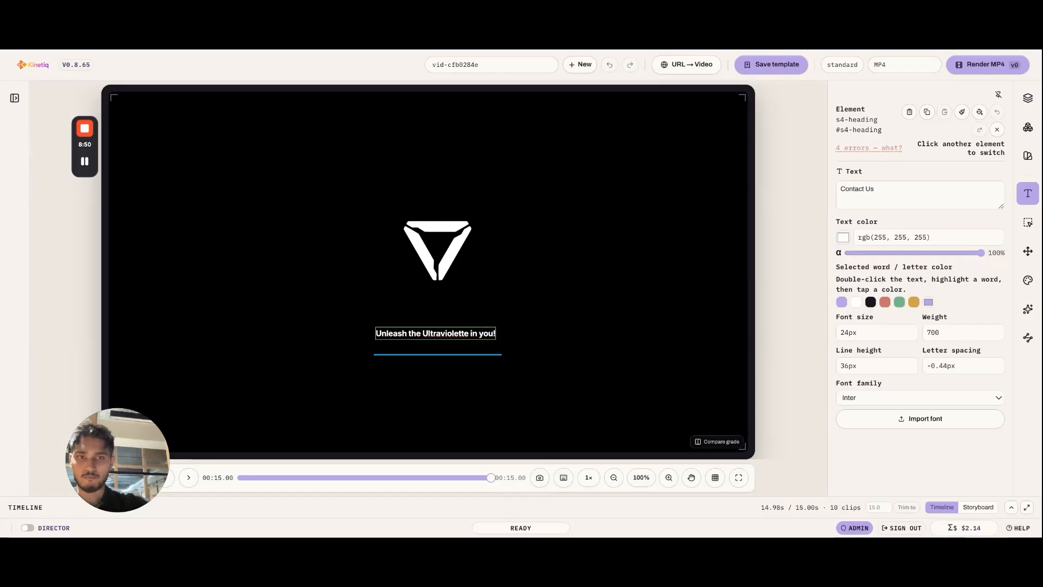
click(765, 324)
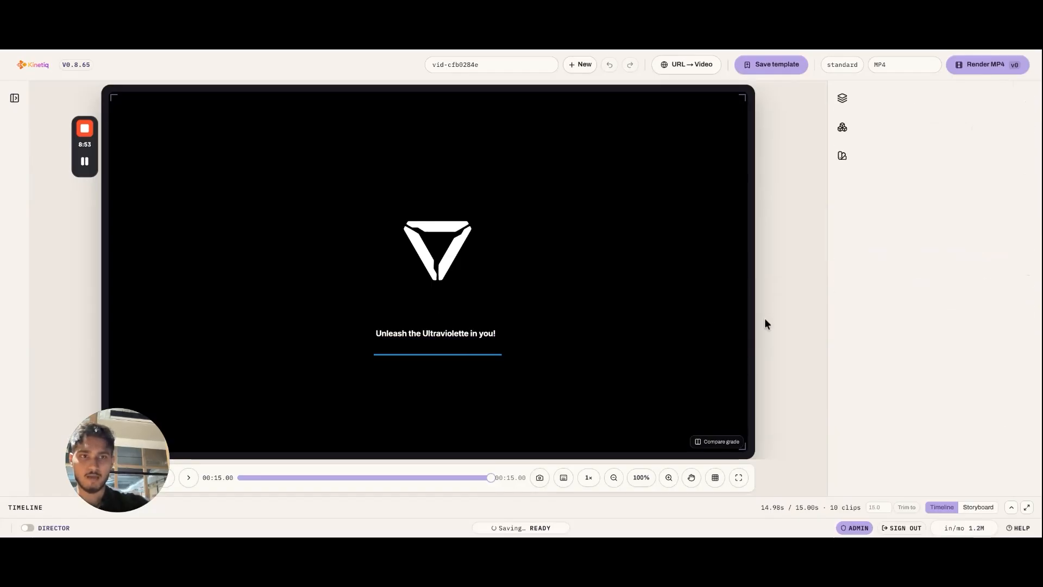
Step: Inspect the text properties of the edited end-slate heading, then deselect it to return to the chat
click(662, 329)
click(459, 336)
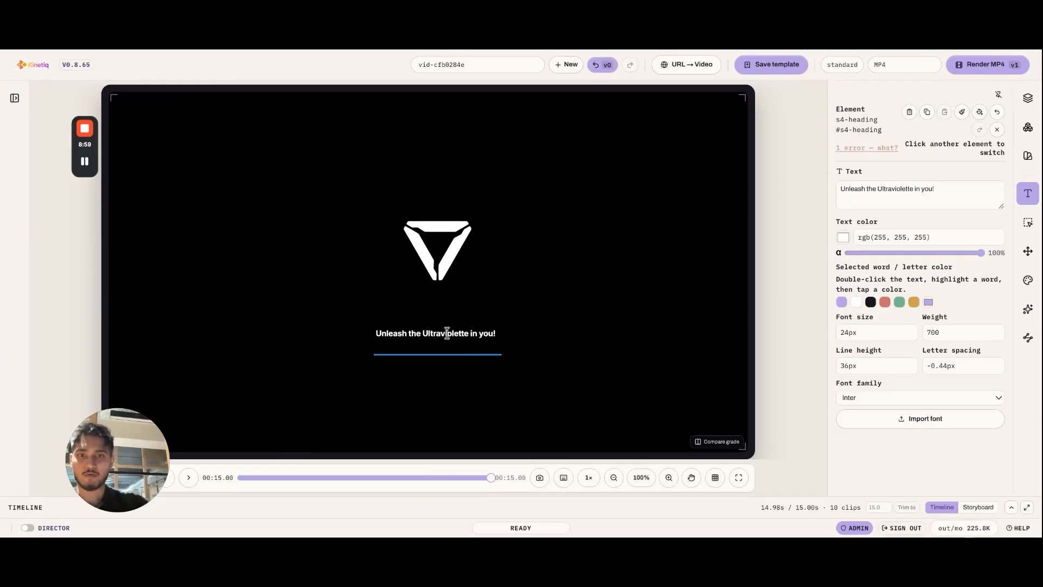
click(799, 295)
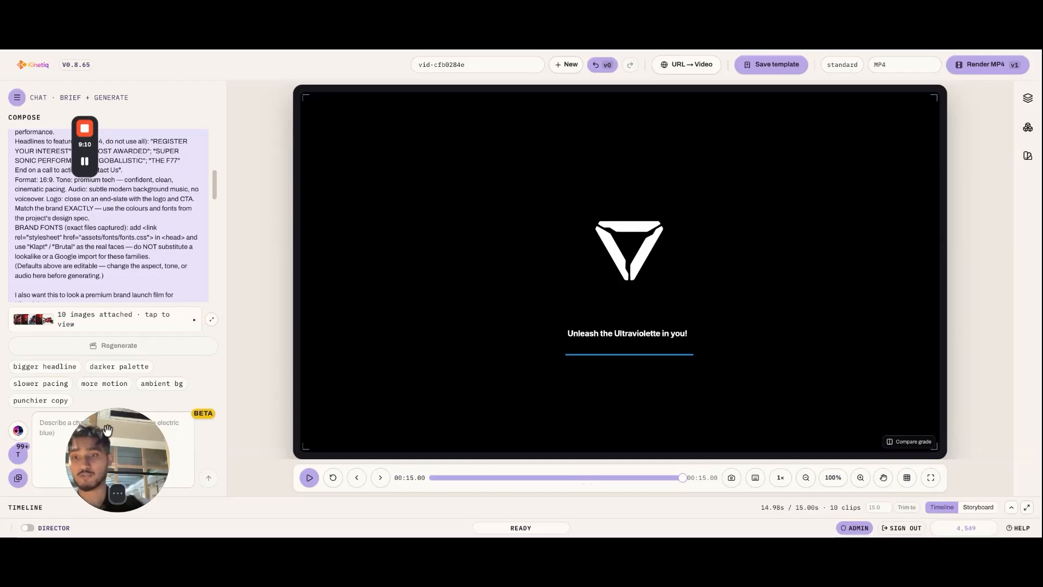
Step: Begin a change request in the composer: "The video looks good, but I want some more smoother transitions and less vfx"
drag(107, 430, 265, 424)
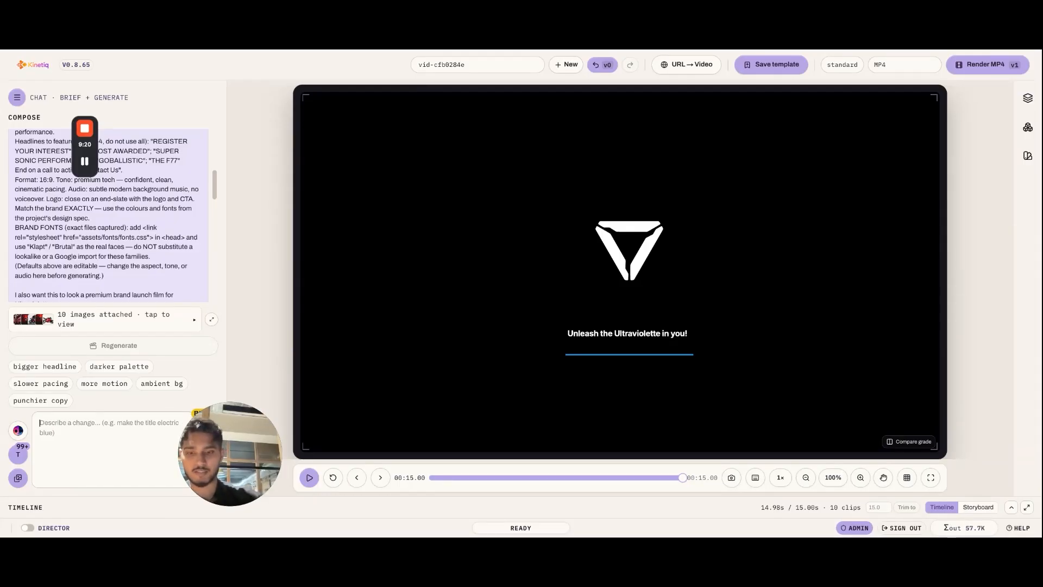
text(The video looks)
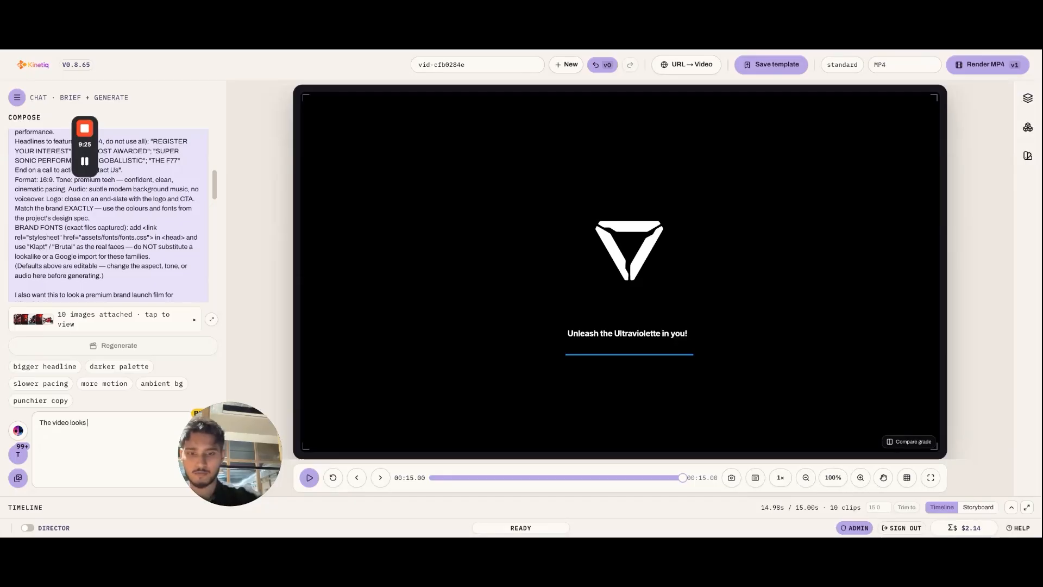
text( good, but I w)
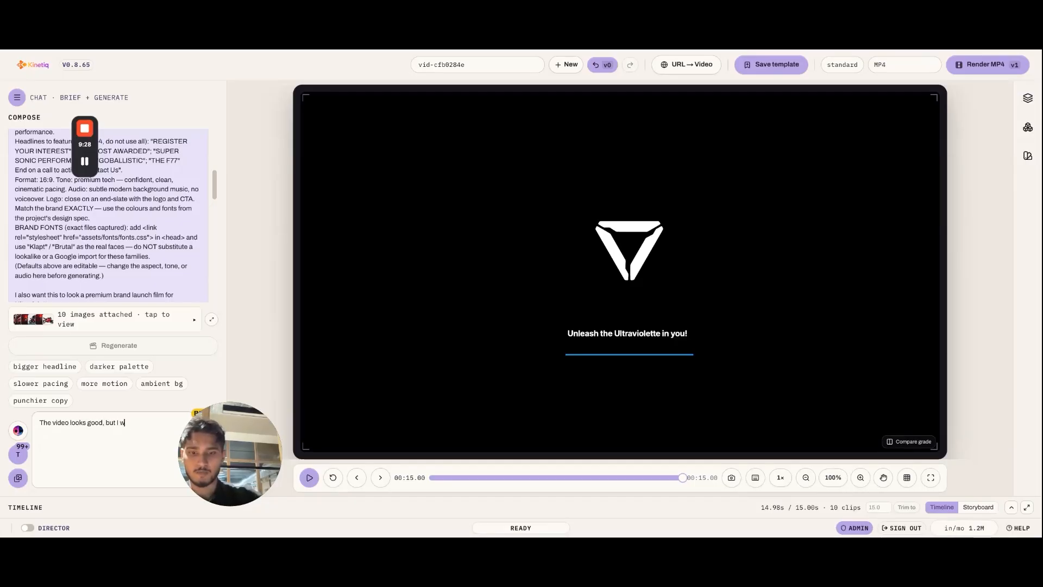
text(ant some more smo)
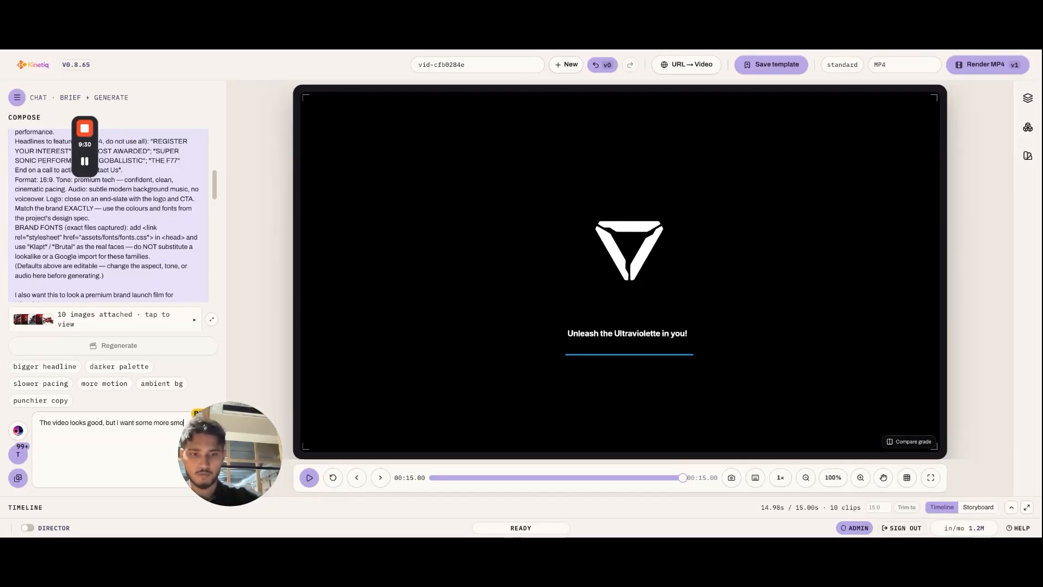
text(other transitions and)
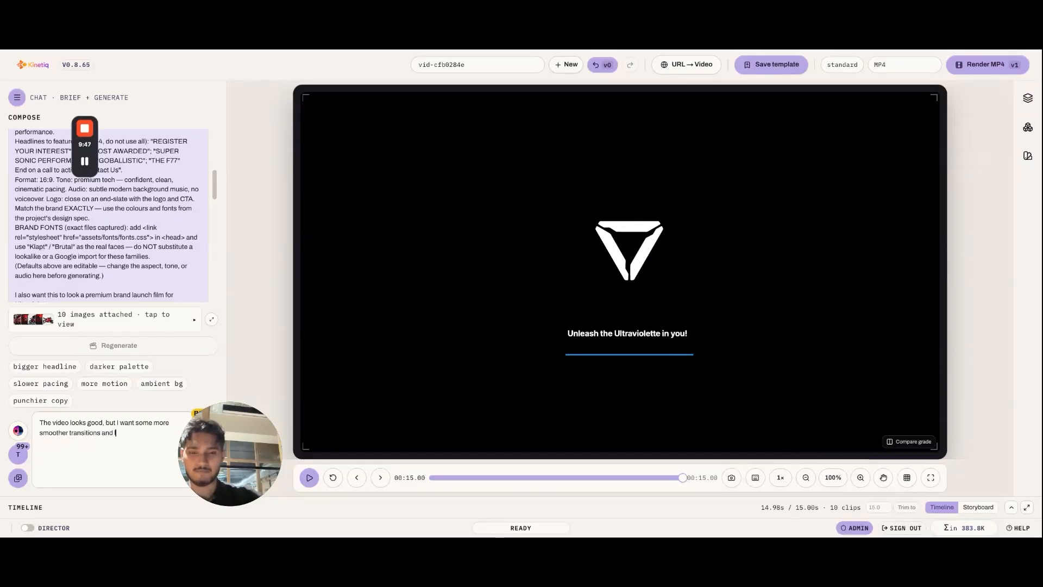
text(less vfx)
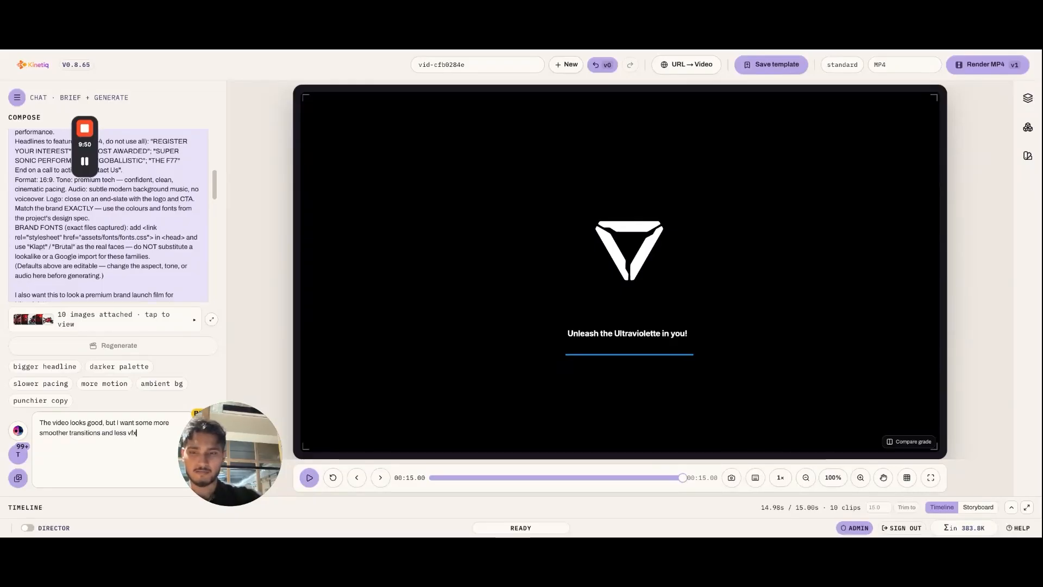
text(; I want the)
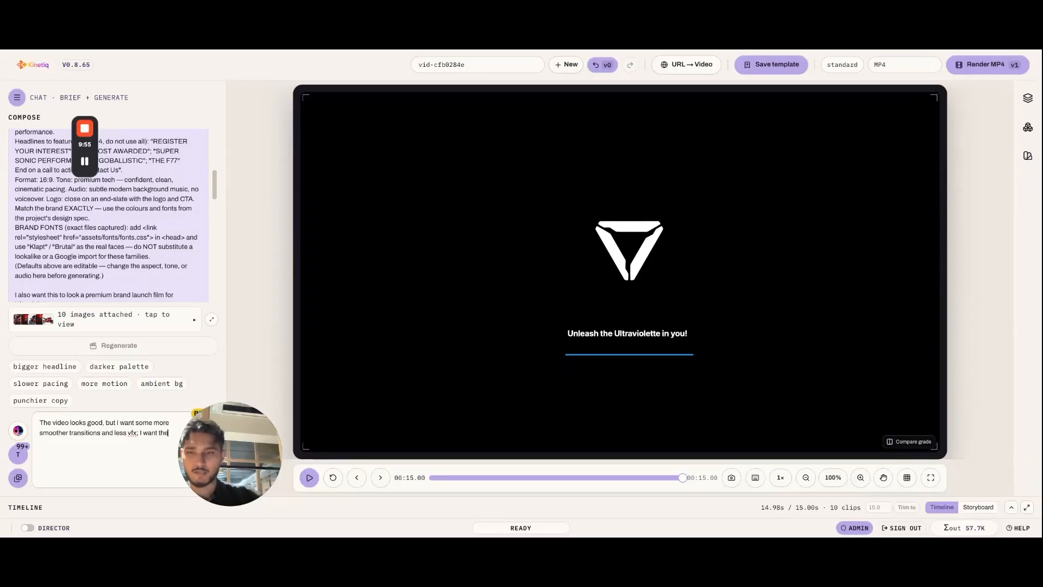
text( film to loo)
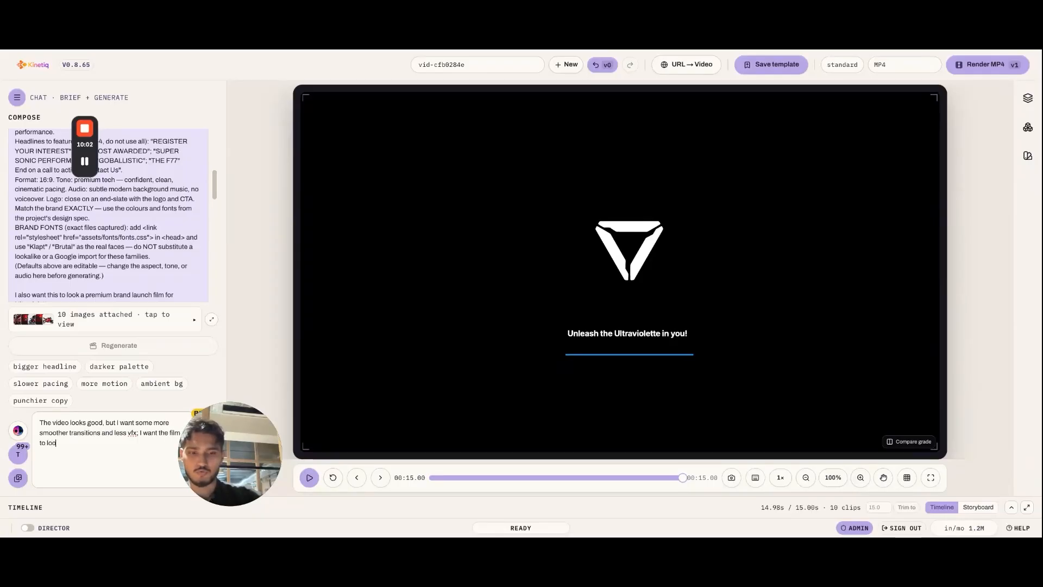
text(k more premiu)
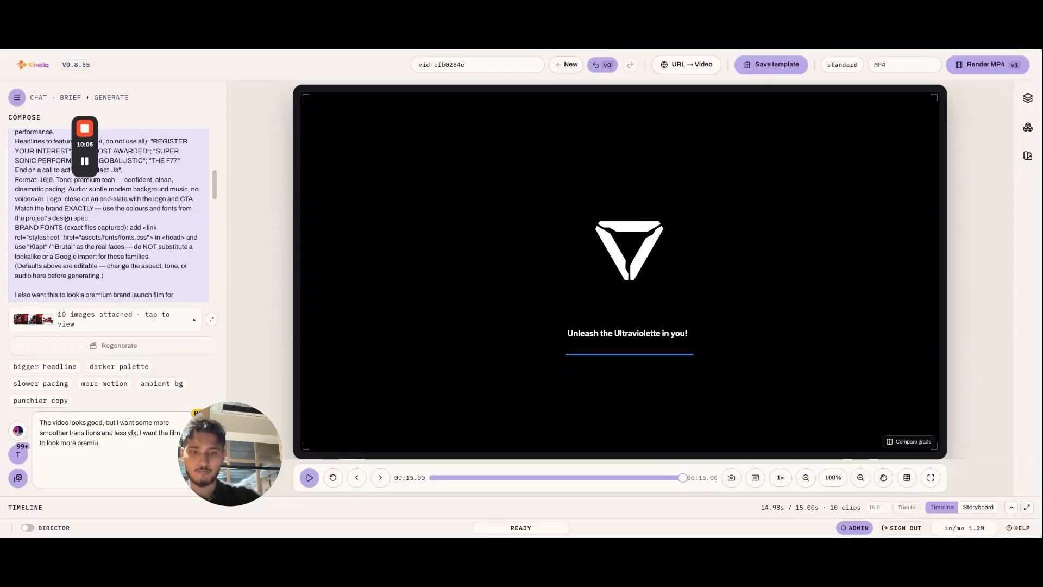
text(m like a ra)
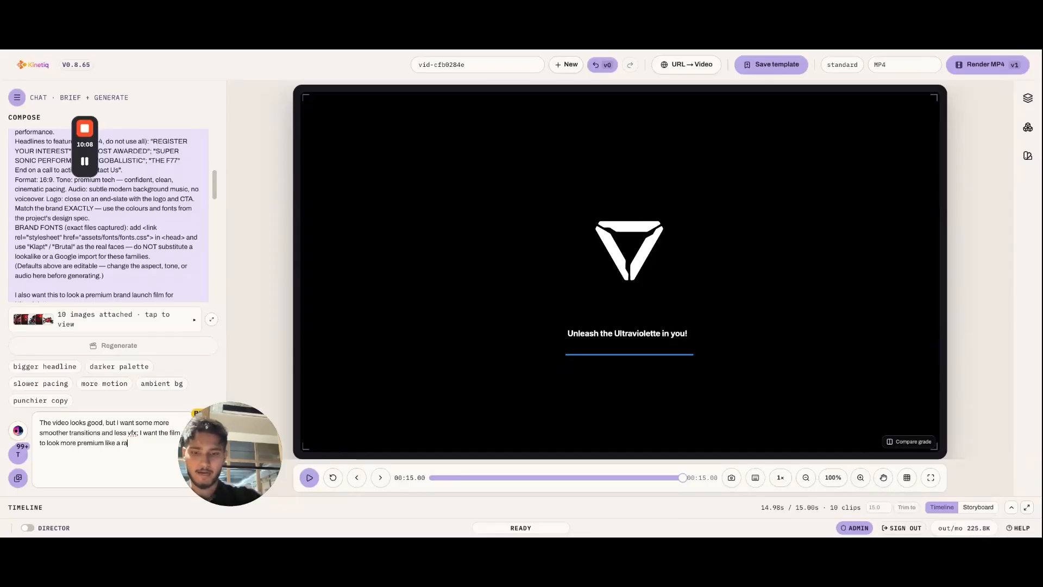
text(nd video.)
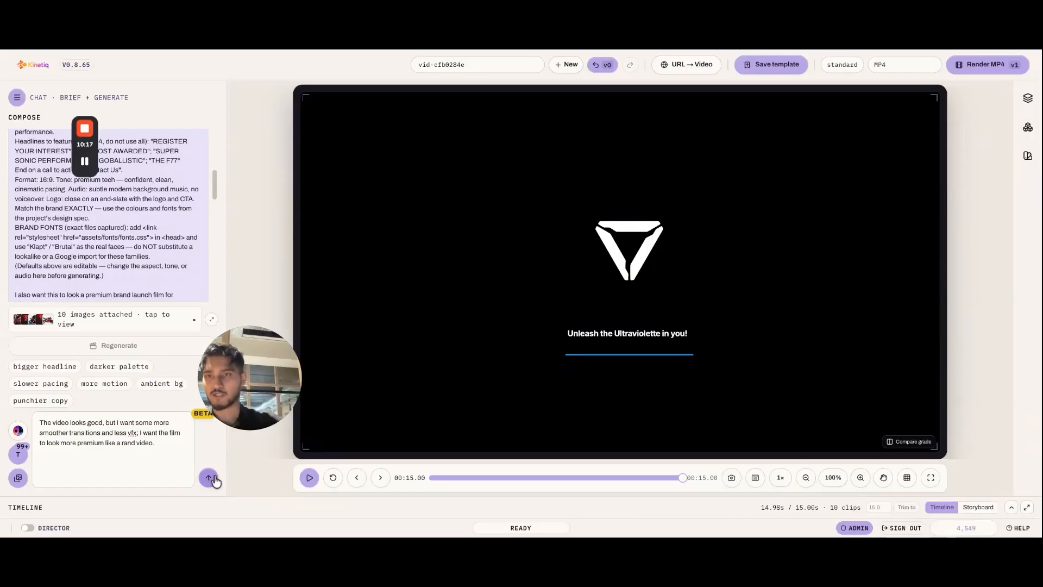
Step: Complete the change request with "; I want the film to look more premium like a rand video." and send it
click(209, 478)
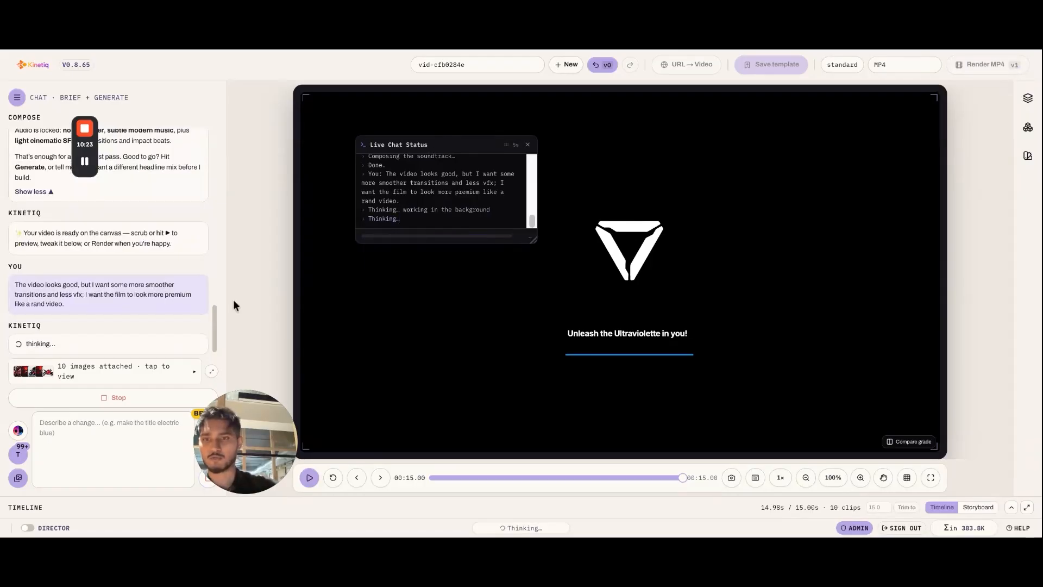
Step: Read the assistant's full reply to the change request and regenerate the video from its proposal
mouse_move(96, 143)
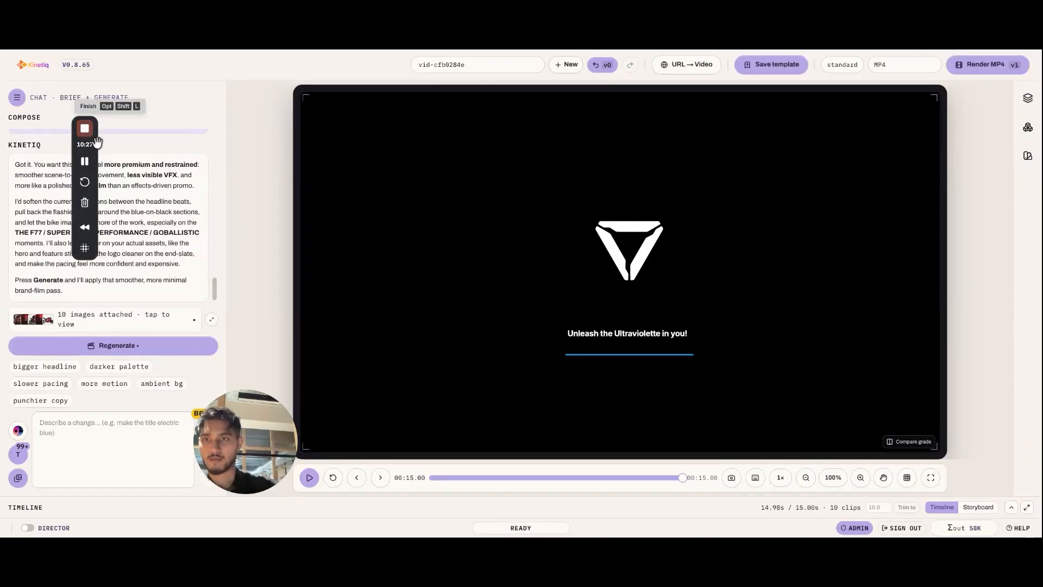
scroll(107, 207, up, 5)
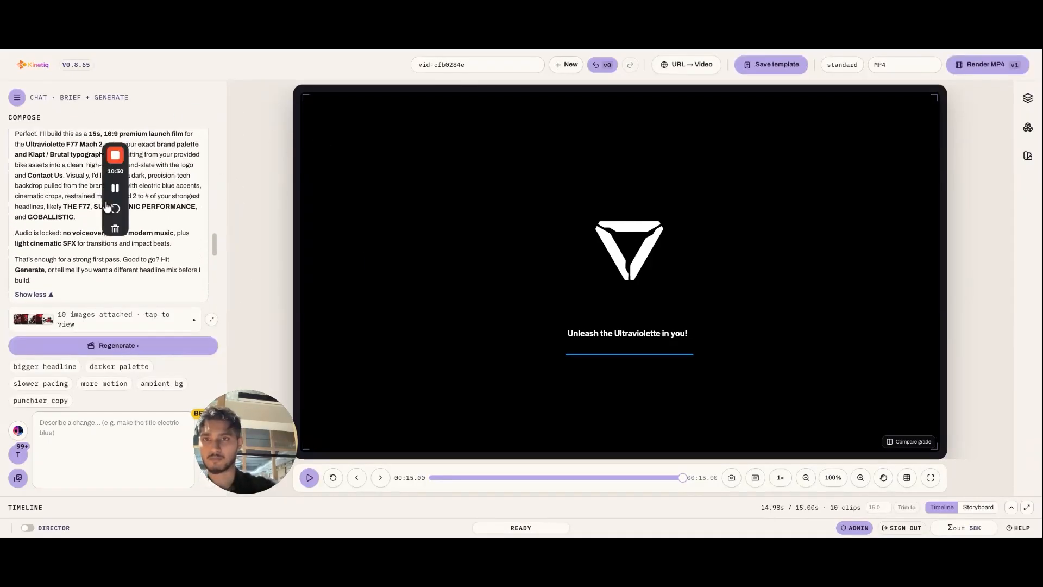
scroll(95, 238, down, 5)
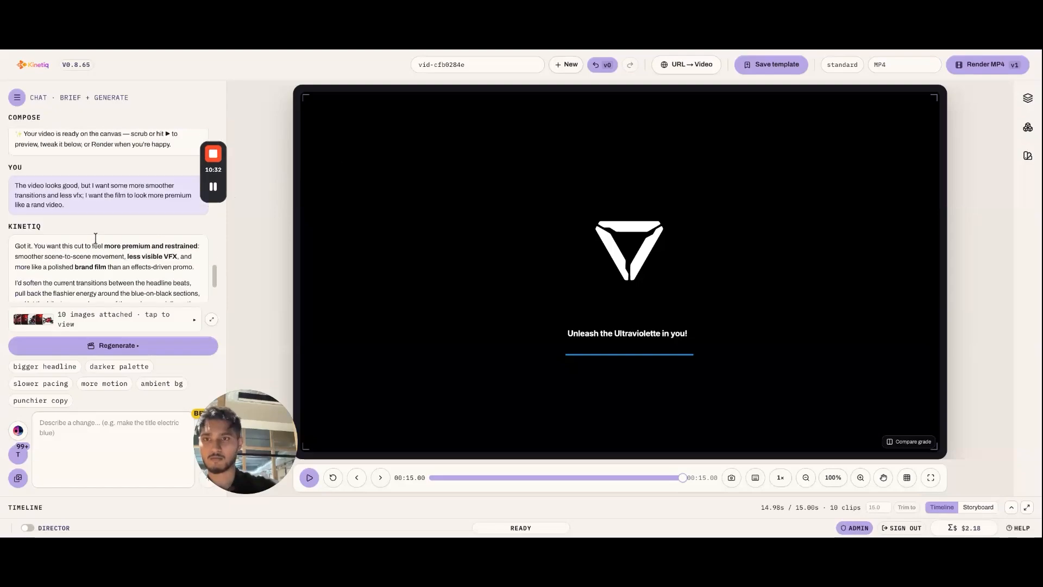
scroll(95, 238, down, 3)
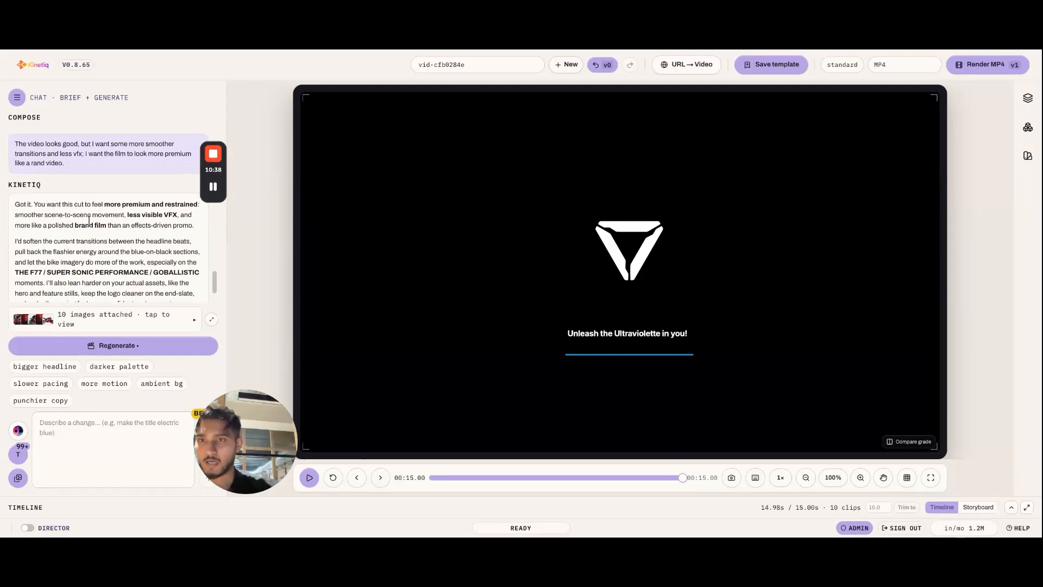
scroll(89, 220, up, 2)
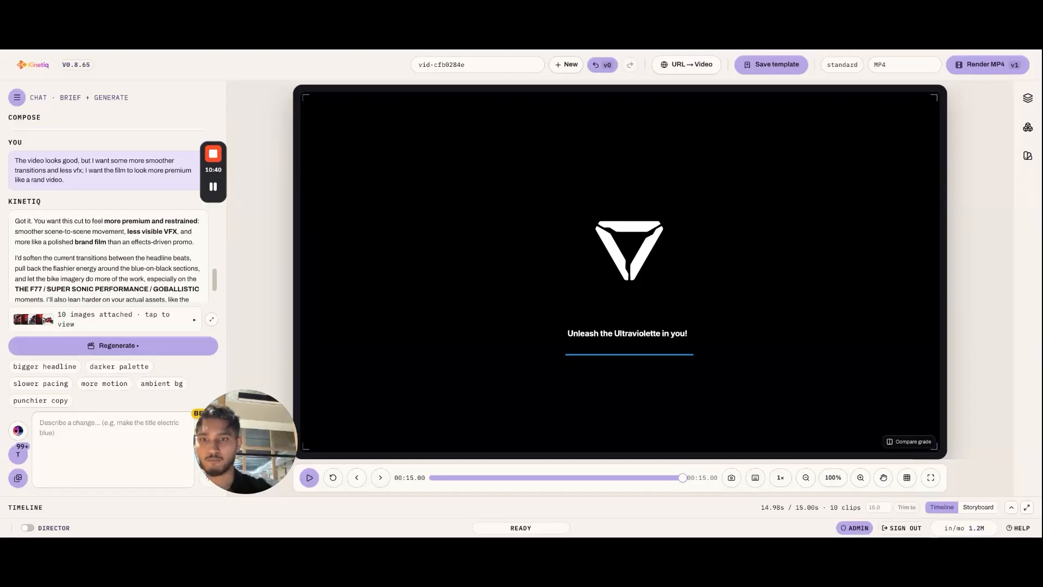
scroll(106, 228, down, 1)
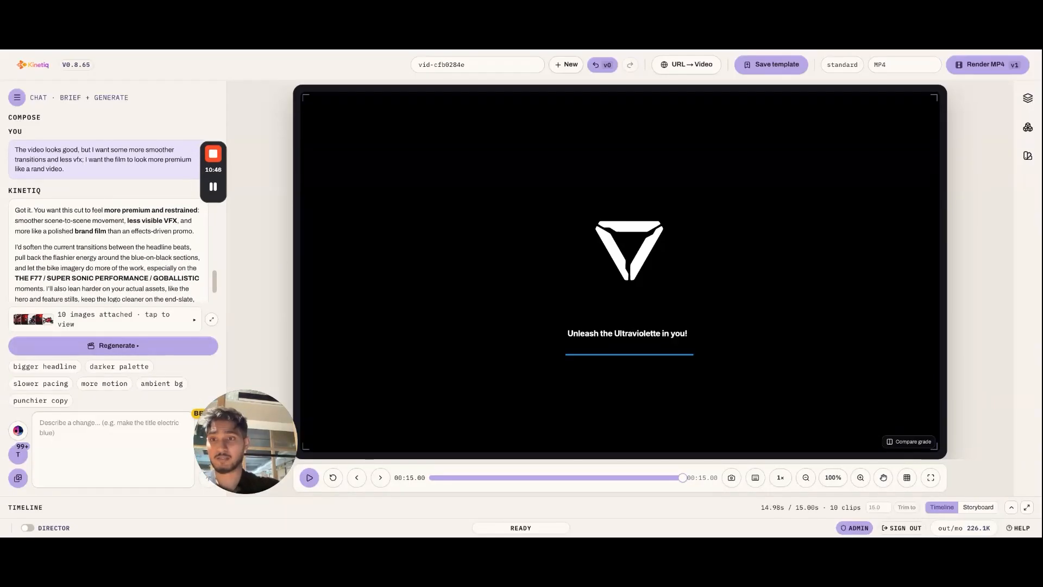
scroll(108, 217, down, 2)
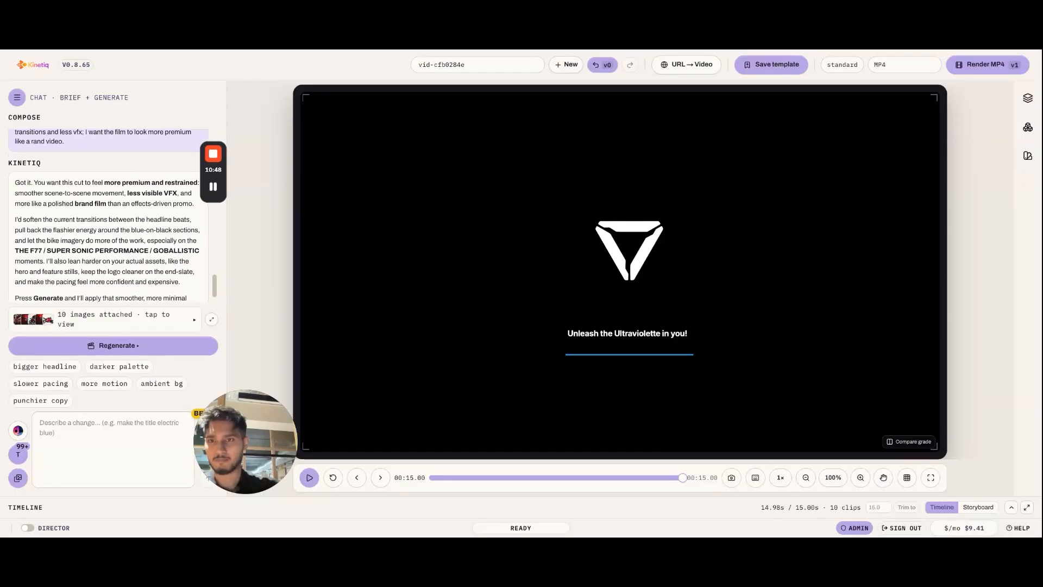
scroll(134, 256, down, 1)
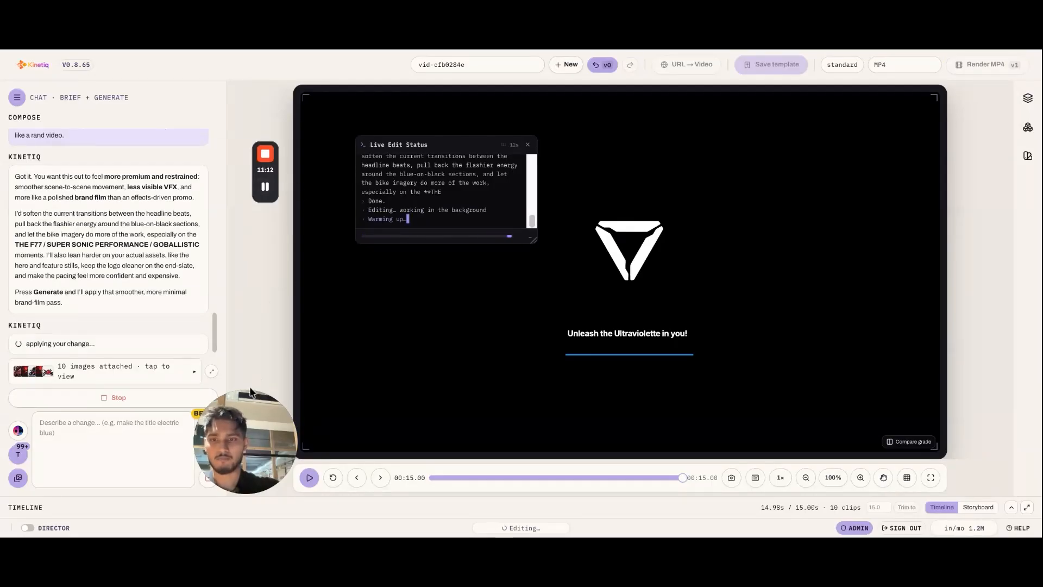
Step: Play the regenerated video from the start
drag(234, 436, 220, 458)
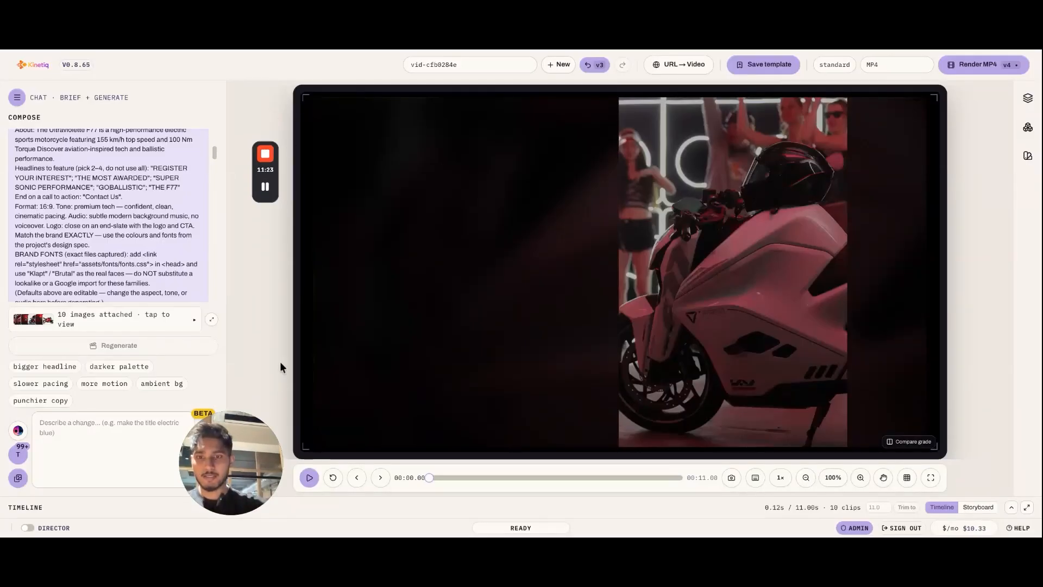
click(310, 479)
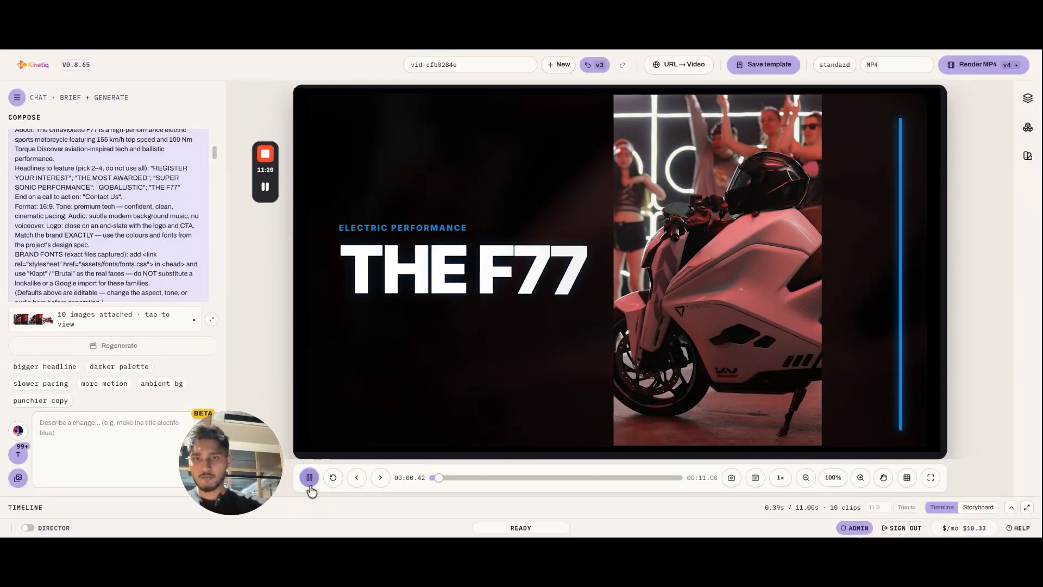